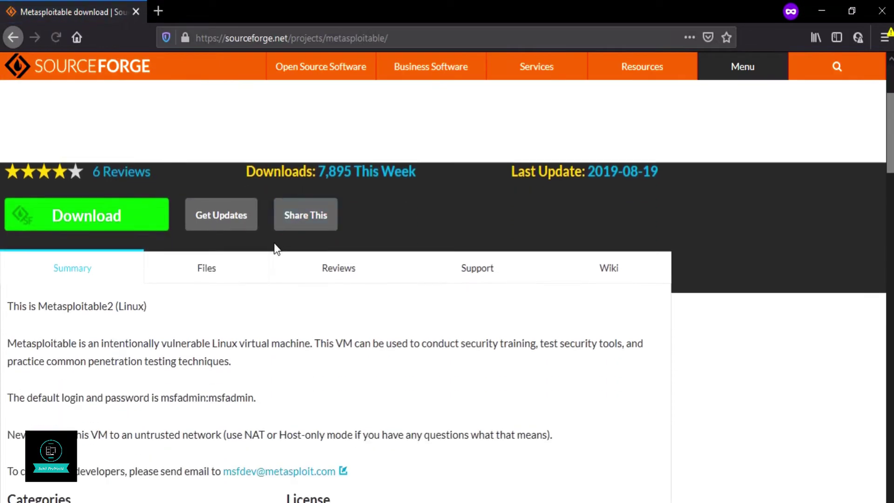
- Look over the Metasploitable project page on SourceForge, including its download option and summary
{"action": "scroll", "coordinate": [275, 248], "scroll_direction": "up", "scroll_amount": 3}
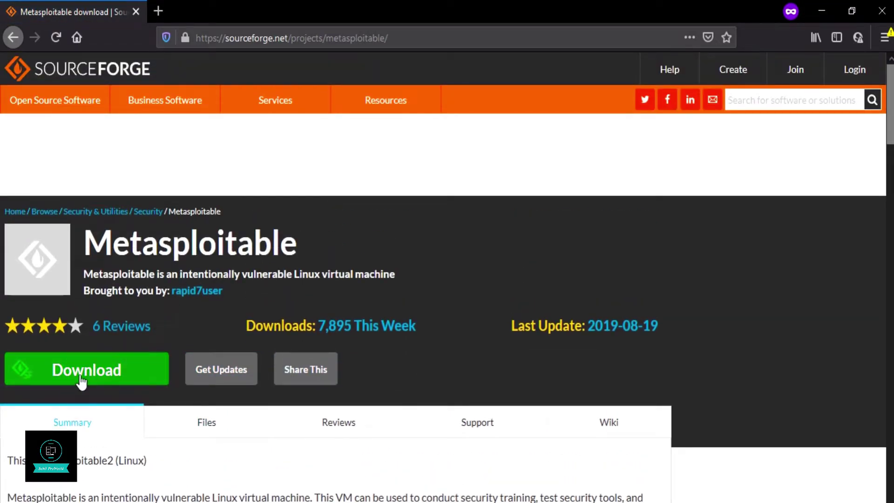
{"action": "scroll", "coordinate": [82, 379], "scroll_direction": "down", "scroll_amount": 4}
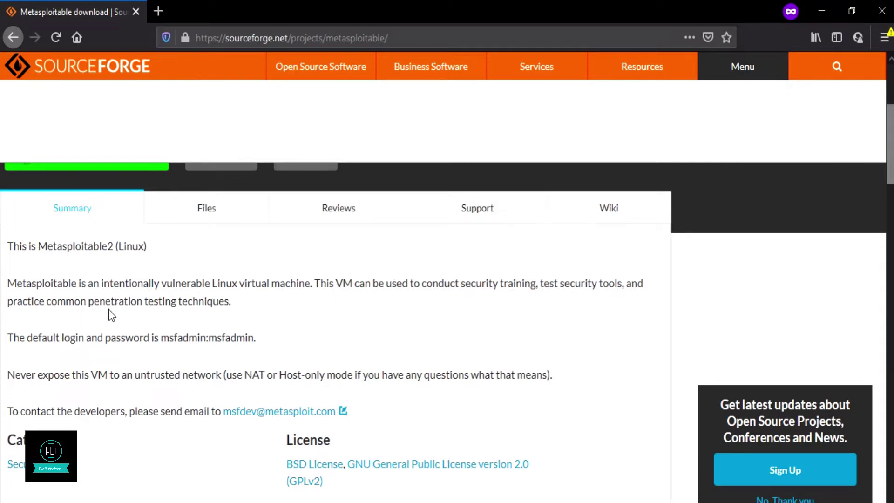
{"action": "scroll", "coordinate": [224, 311], "scroll_direction": "up", "scroll_amount": 4}
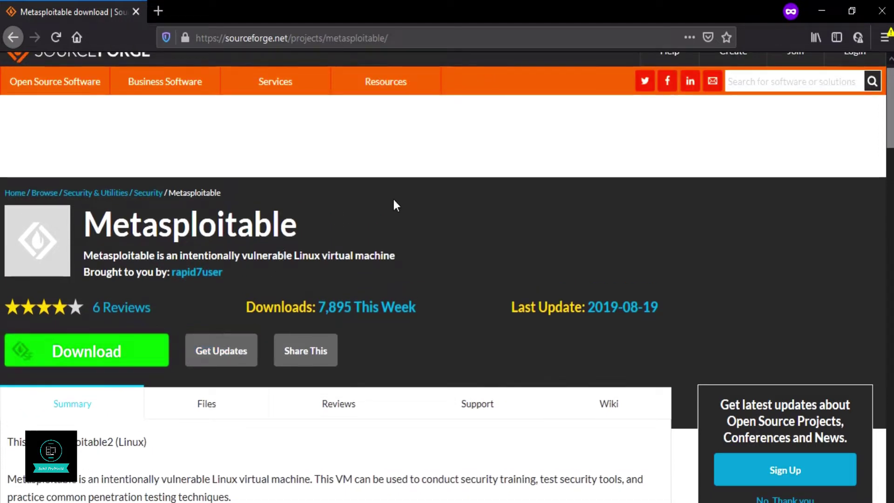
{"action": "scroll", "coordinate": [393, 199], "scroll_direction": "up", "scroll_amount": 1}
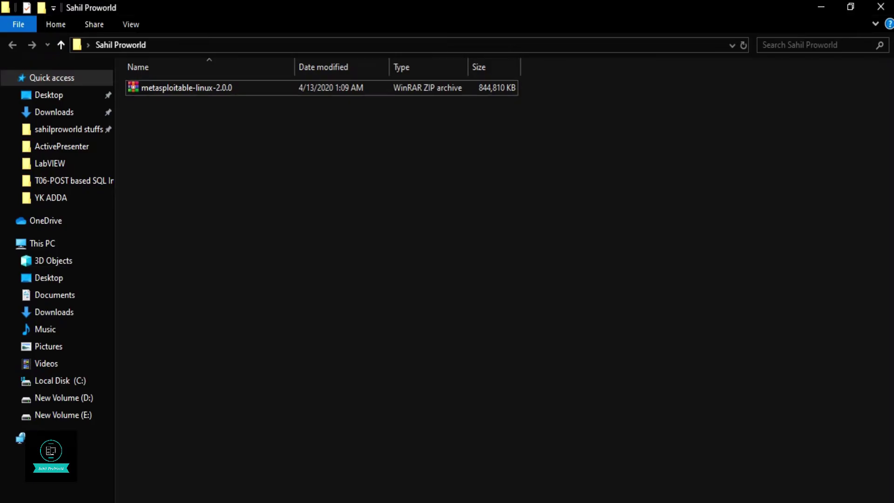
- In File Explorer, extract the metasploitable-linux-2.0.0 archive into its current folder and open the extracted Metasploitable2-Linux folder
{"action": "left_click", "coordinate": [239, 88]}
{"action": "right_click", "coordinate": [238, 88]}
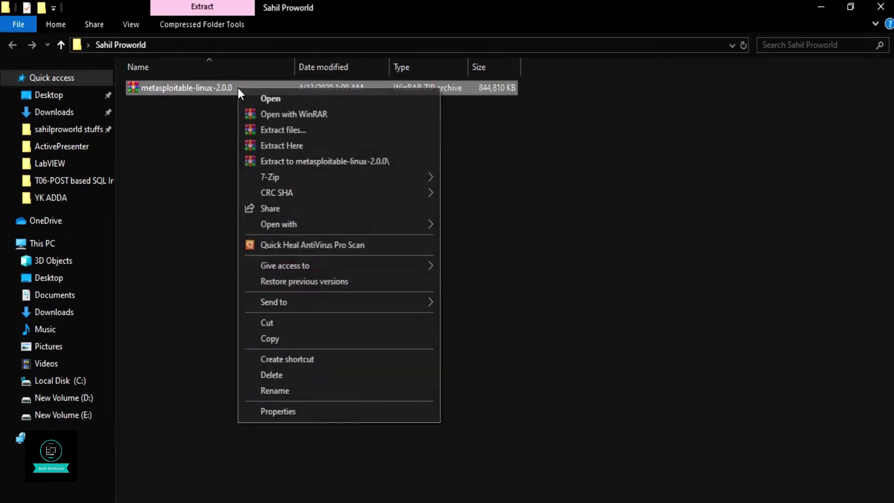
{"action": "left_click", "coordinate": [318, 151]}
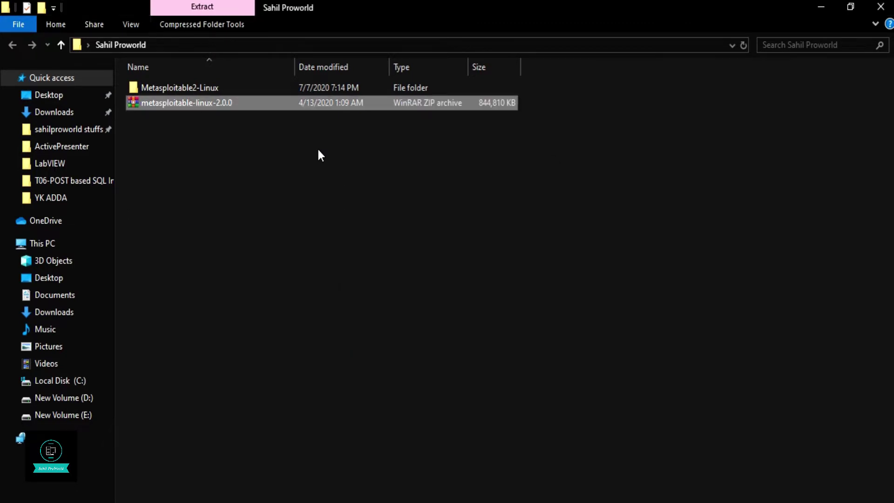
{"action": "double_click", "coordinate": [304, 91]}
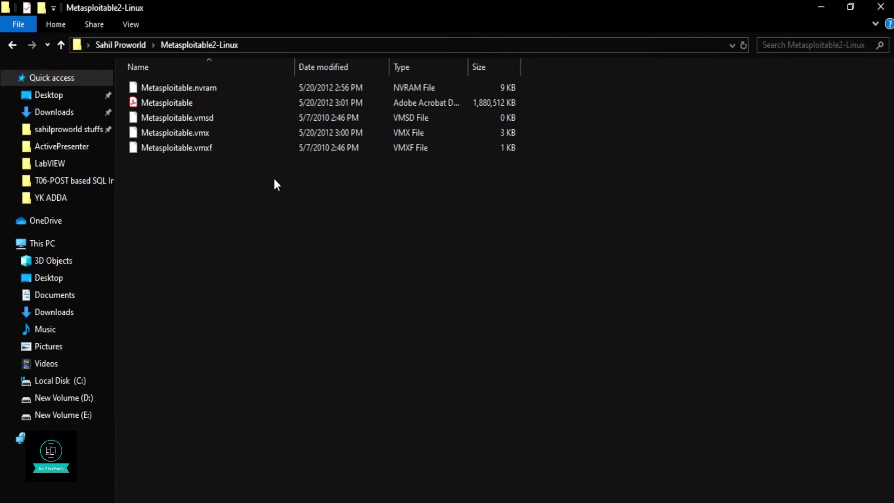
{"action": "left_click_drag", "start_coordinate": [274, 177], "coordinate": [282, 79]}
{"action": "left_click", "coordinate": [232, 238]}
- Switch to VirtualBox and define a new virtual machine named Metasploit with type Linux and version Ubuntu (64-bit)
{"action": "key", "text": "alt+Tab"}
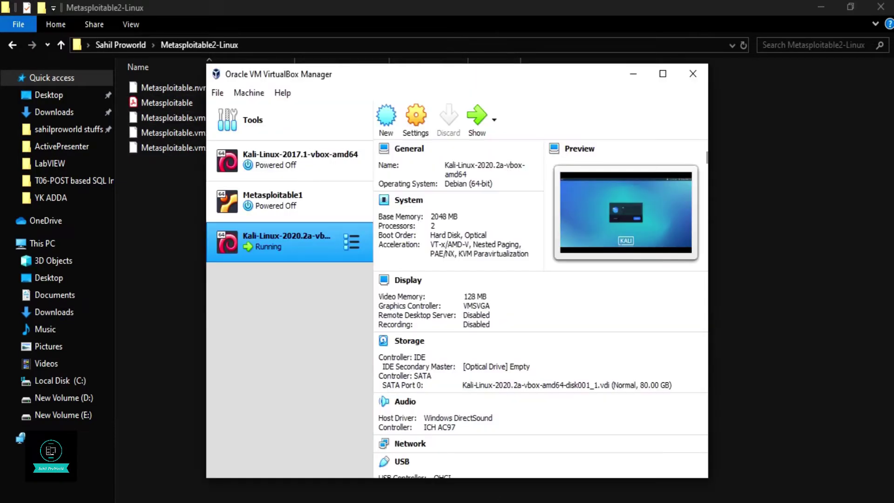
{"action": "left_click", "coordinate": [381, 119]}
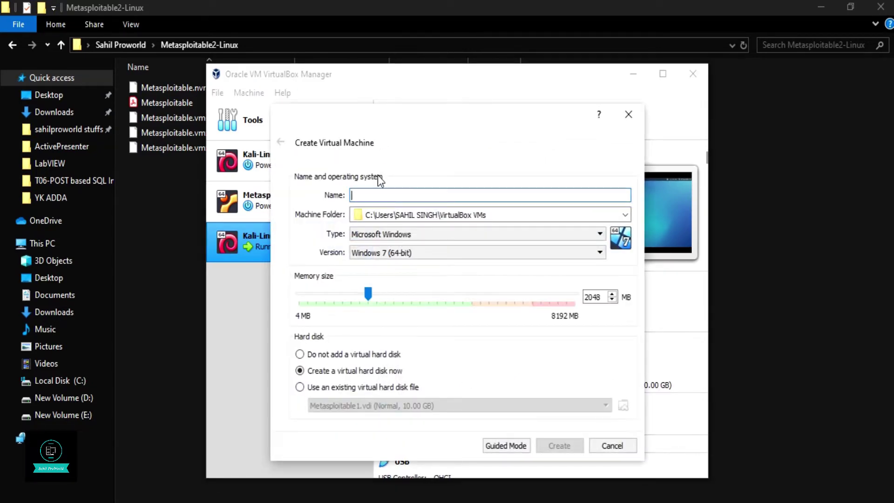
{"action": "type", "text": "Metasploit"}
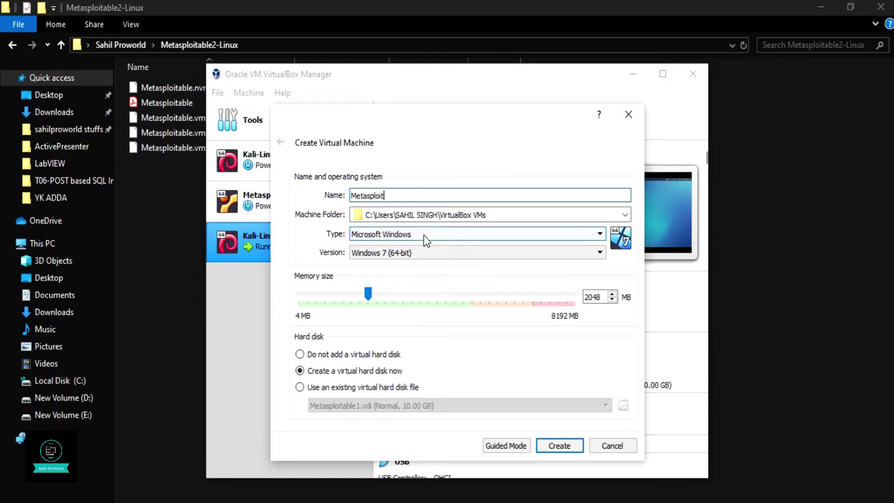
{"action": "left_click", "coordinate": [424, 235]}
{"action": "left_click", "coordinate": [415, 255]}
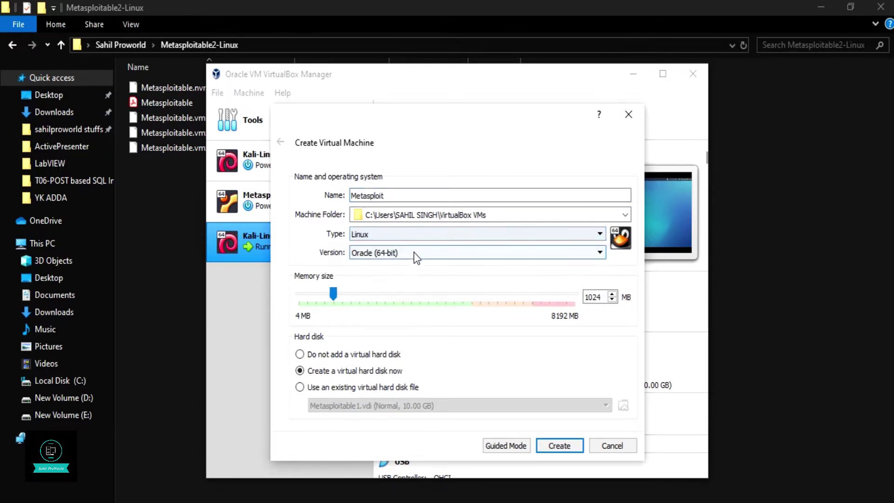
{"action": "left_click", "coordinate": [415, 255]}
{"action": "scroll", "coordinate": [408, 289], "scroll_direction": "down", "scroll_amount": 2}
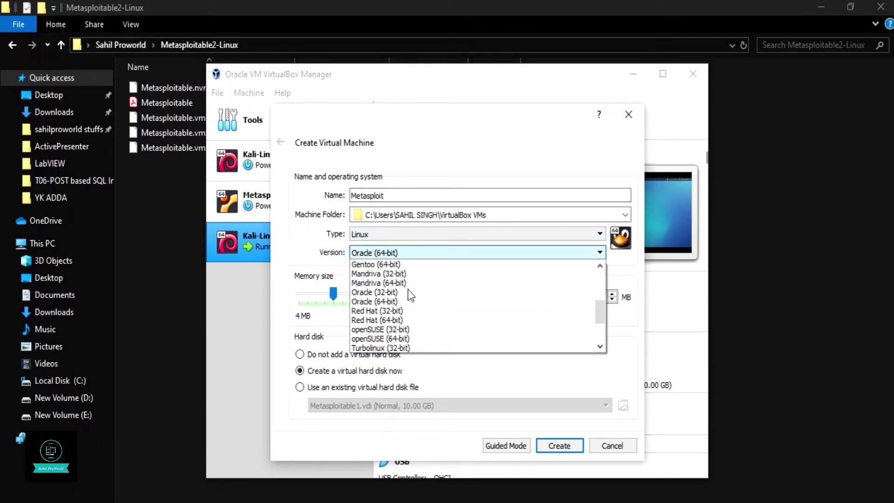
{"action": "scroll", "coordinate": [408, 289], "scroll_direction": "down", "scroll_amount": 2}
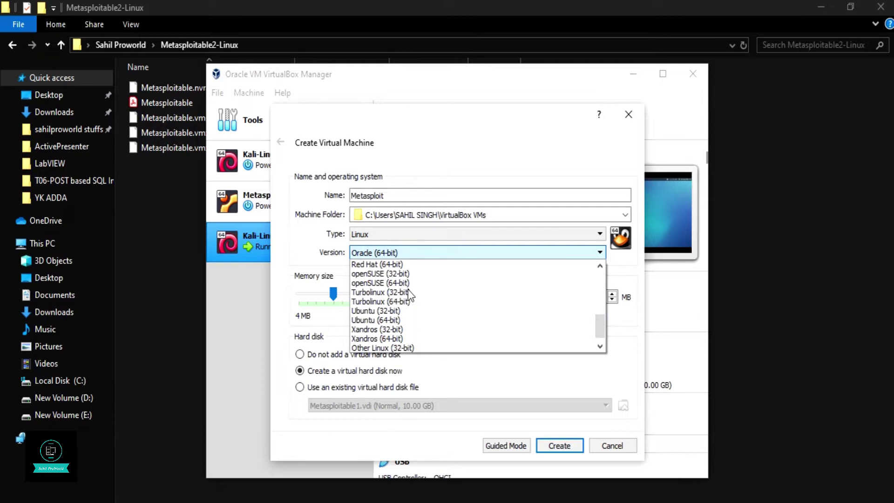
{"action": "left_click", "coordinate": [397, 320]}
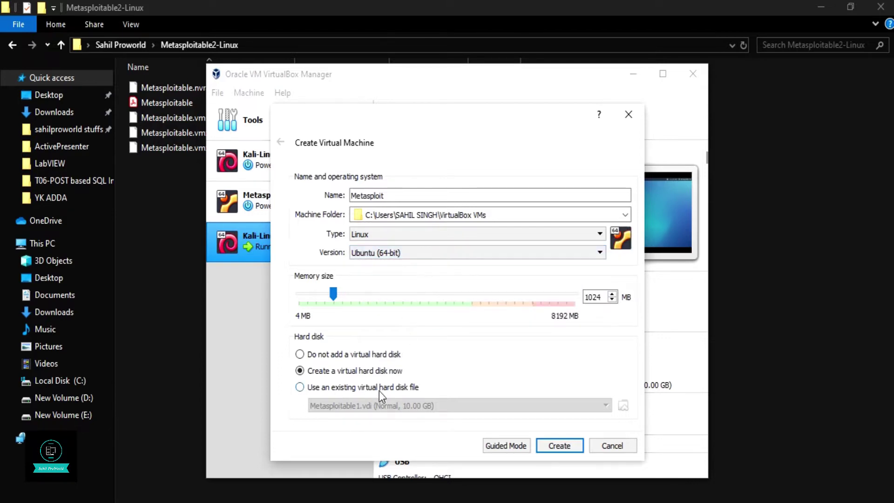
- Begin creating the machine's virtual hard disk and look in the desktop's Metasploitable2-Linux folder for a VDI file location
{"action": "left_click", "coordinate": [546, 449]}
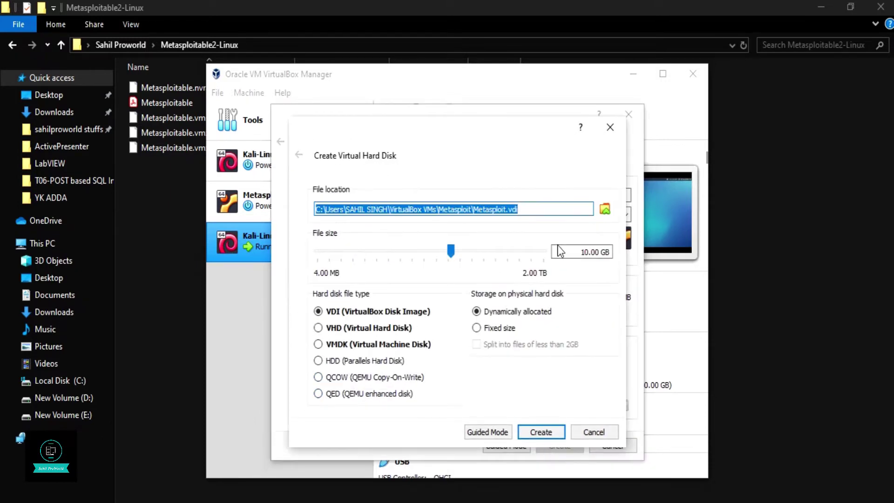
{"action": "left_click", "coordinate": [604, 211]}
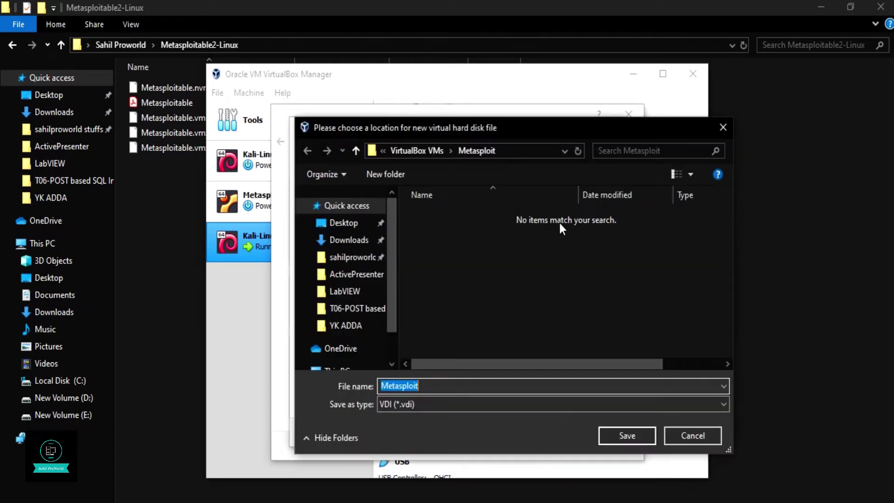
{"action": "left_click", "coordinate": [347, 228]}
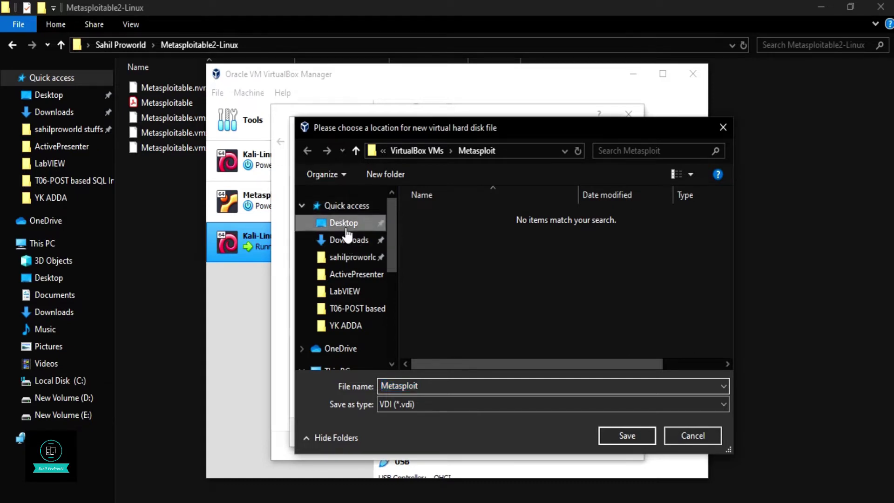
{"action": "double_click", "coordinate": [446, 261]}
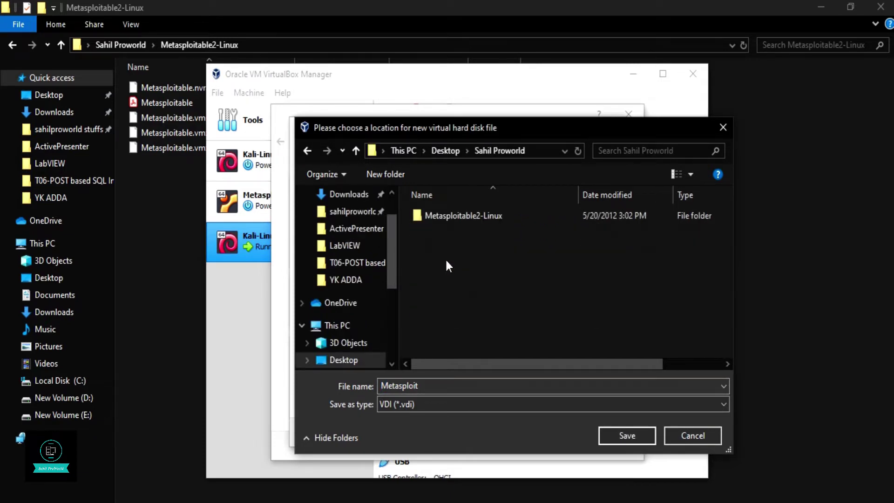
{"action": "double_click", "coordinate": [480, 214]}
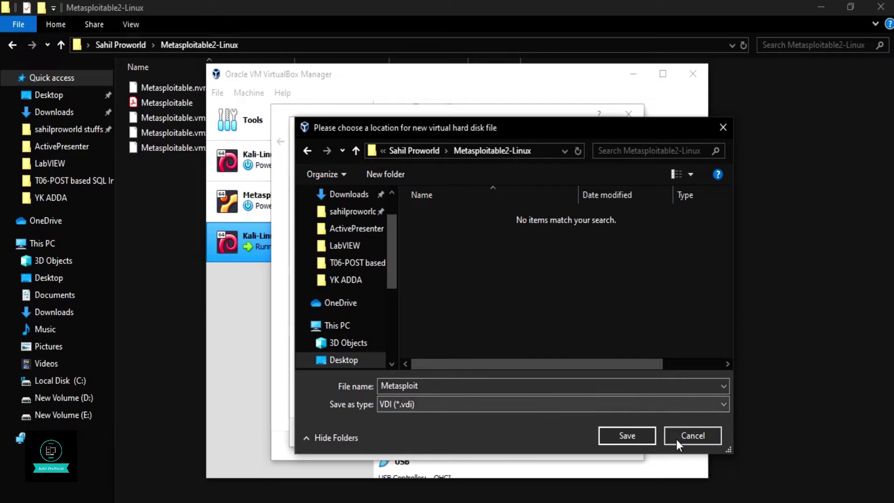
{"action": "left_click", "coordinate": [724, 126]}
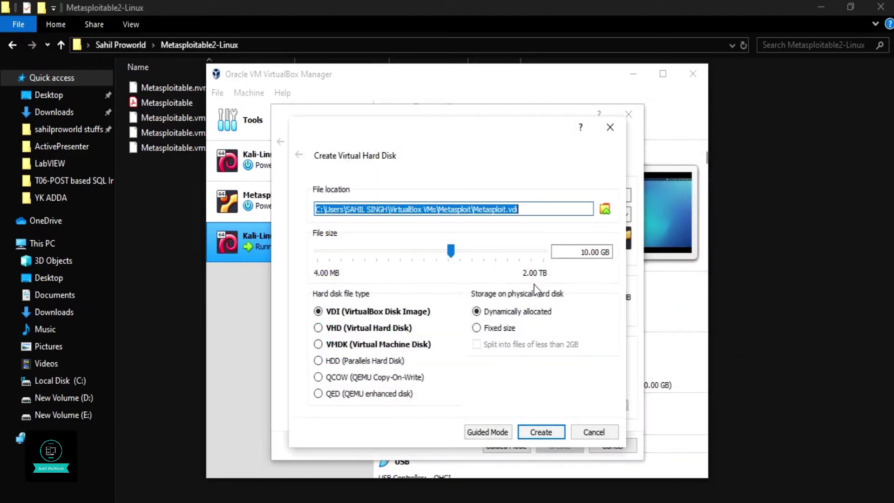
- Try to create a VMDK hard disk at the Metasploitable file in the Metasploitable2-Linux folder, and abandon the new machine
{"action": "left_click", "coordinate": [319, 345]}
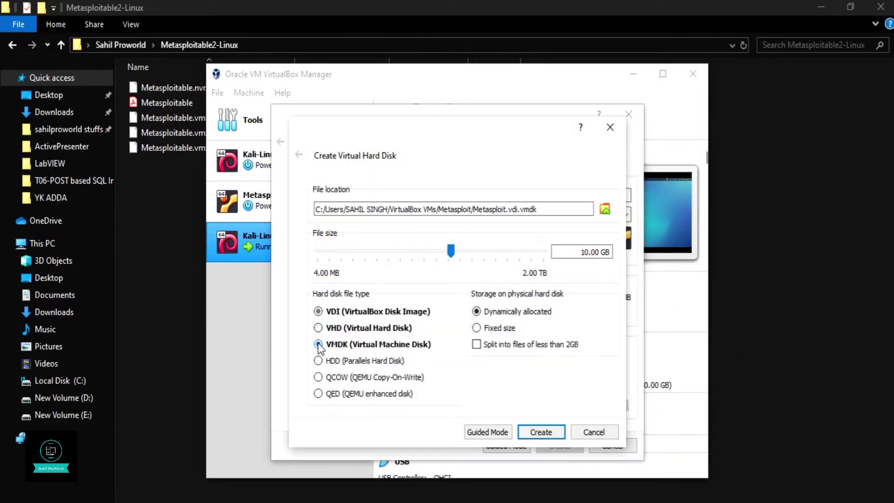
{"action": "left_click", "coordinate": [605, 209]}
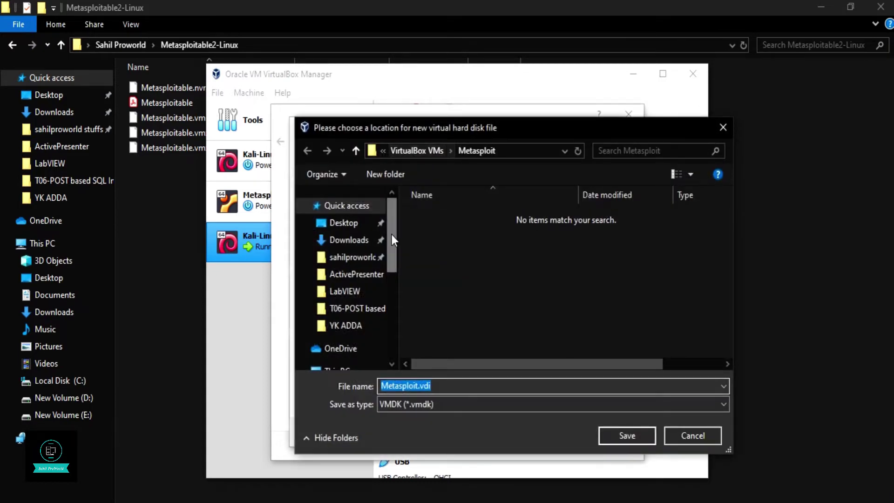
{"action": "left_click", "coordinate": [358, 224]}
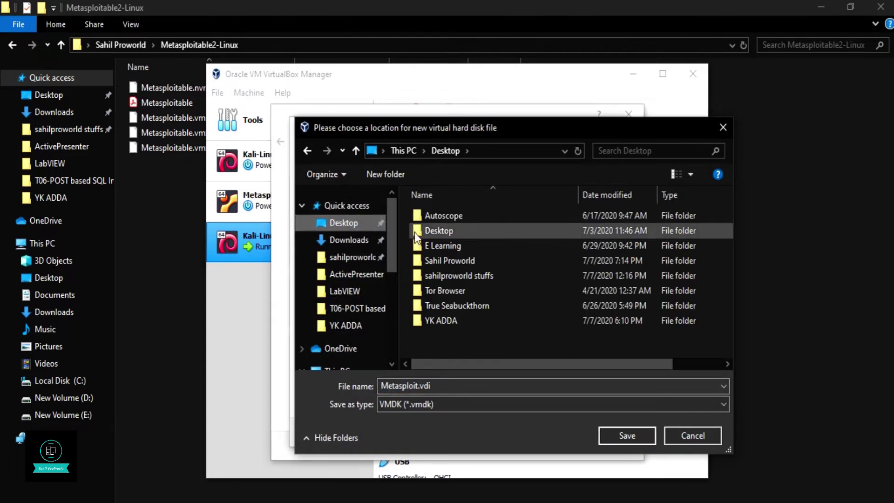
{"action": "double_click", "coordinate": [432, 260]}
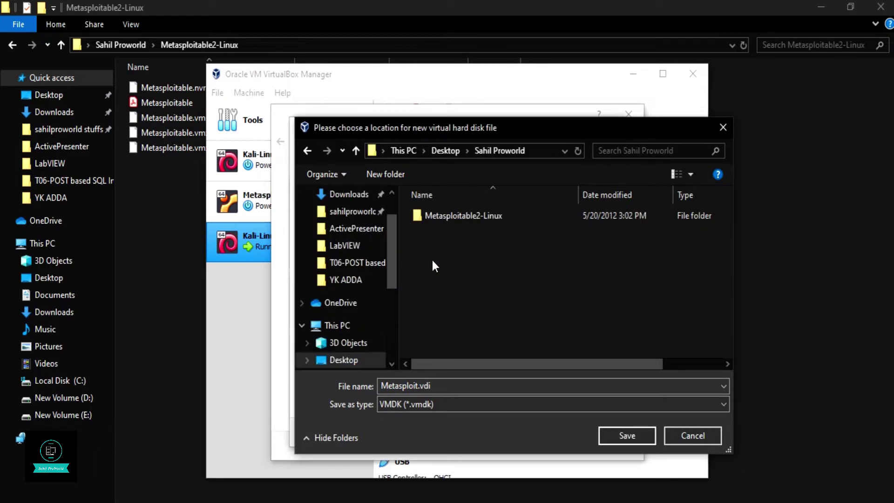
{"action": "double_click", "coordinate": [459, 215]}
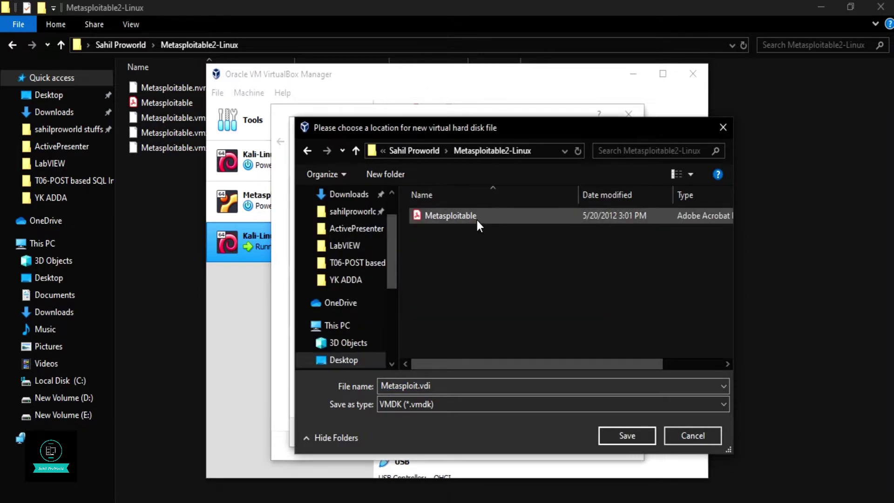
{"action": "left_click", "coordinate": [478, 219]}
{"action": "key", "text": "Return"}
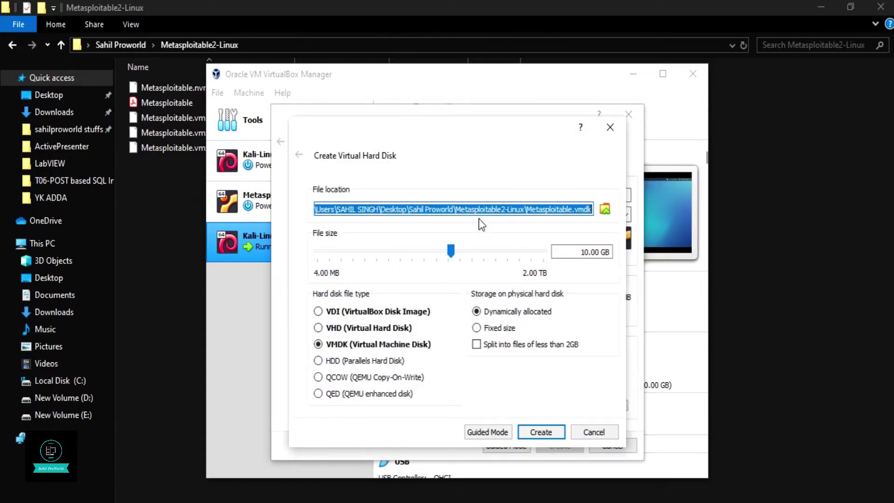
{"action": "key", "text": "Return"}
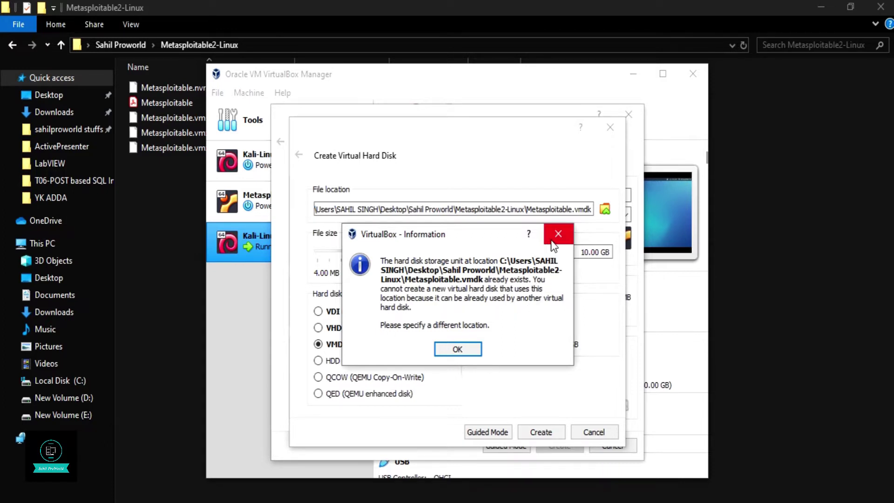
{"action": "left_click", "coordinate": [460, 353]}
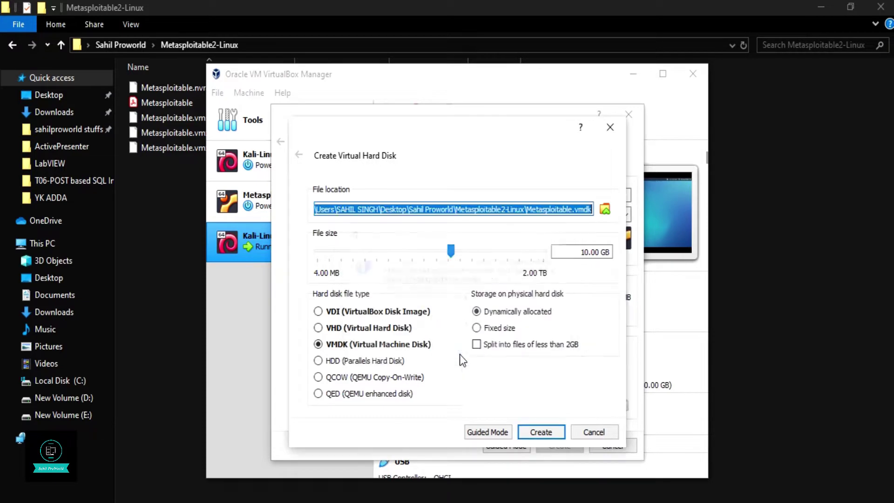
{"action": "left_click", "coordinate": [618, 129]}
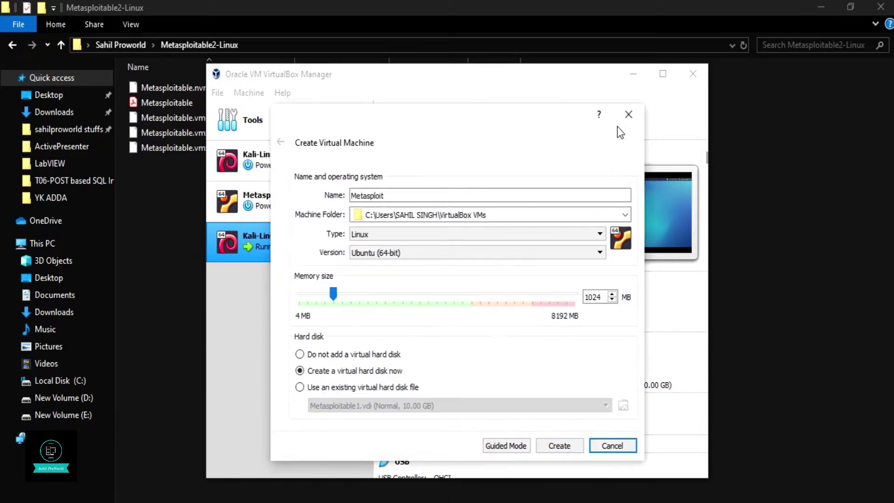
{"action": "left_click", "coordinate": [626, 114]}
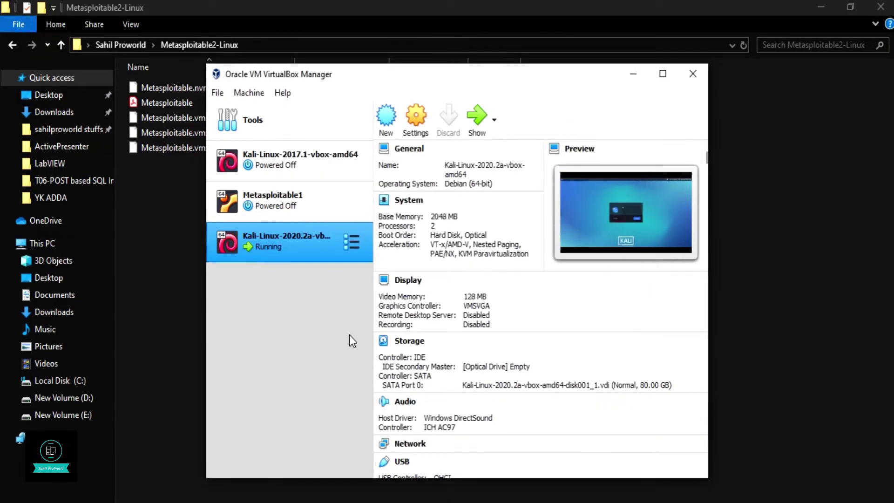
- Start the existing Metasploitable1 virtual machine and dismiss the notifications covering its window
{"action": "left_click", "coordinate": [328, 214]}
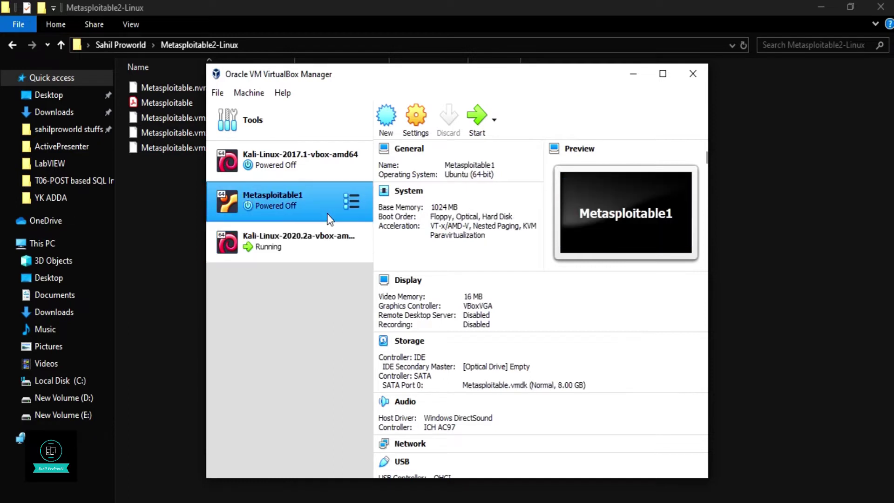
{"action": "left_click", "coordinate": [470, 120]}
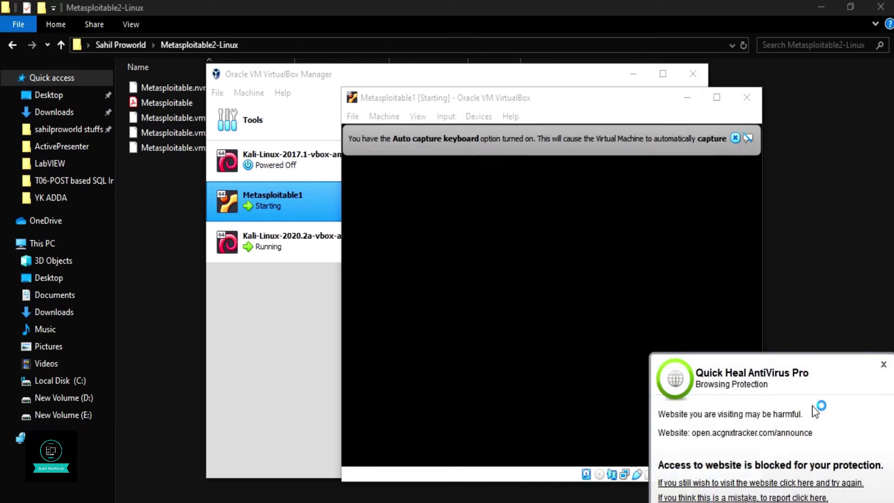
{"action": "left_click", "coordinate": [883, 365]}
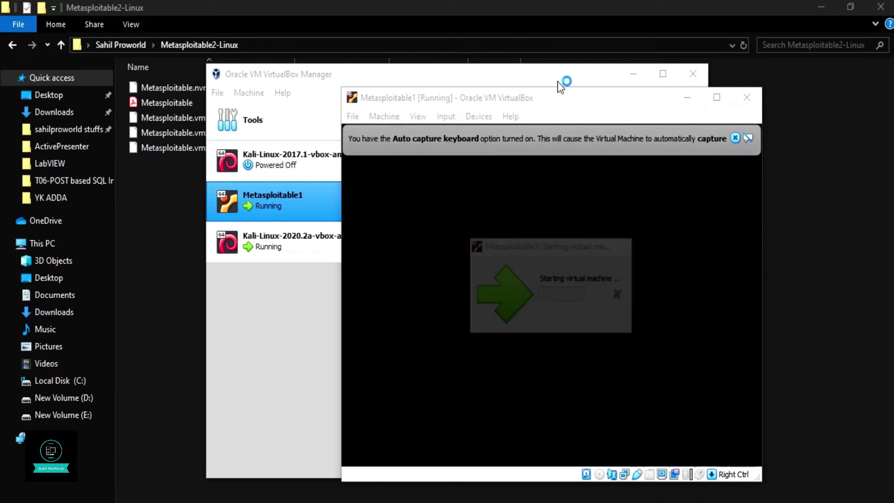
{"action": "left_click_drag", "start_coordinate": [556, 94], "coordinate": [455, 66]}
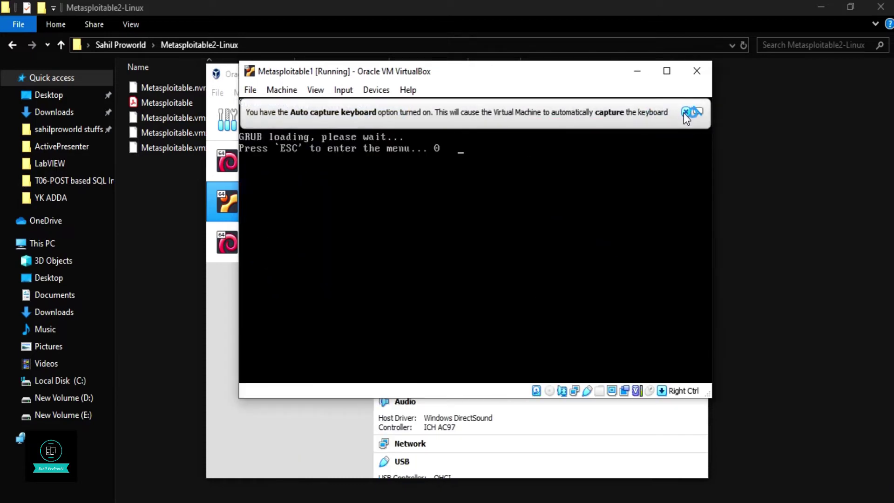
{"action": "left_click", "coordinate": [684, 112]}
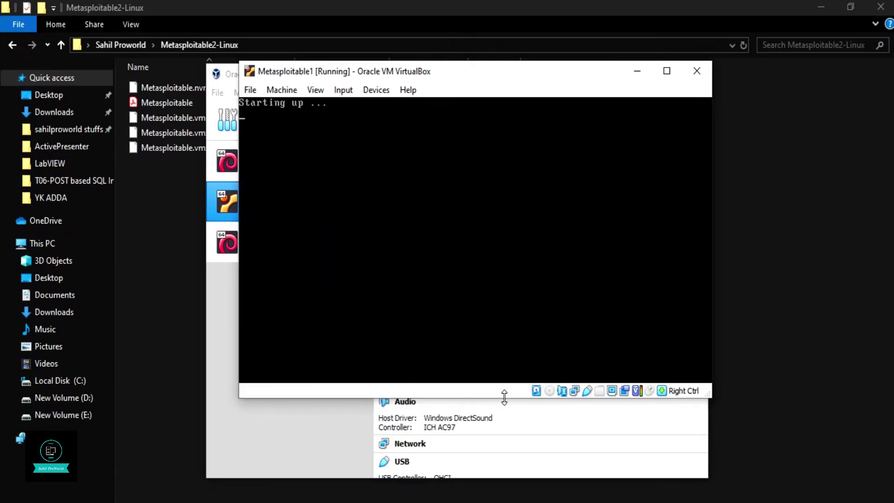
- Enlarge the running Metasploitable1 window to fill the screen
{"action": "left_click_drag", "start_coordinate": [505, 399], "coordinate": [515, 485]}
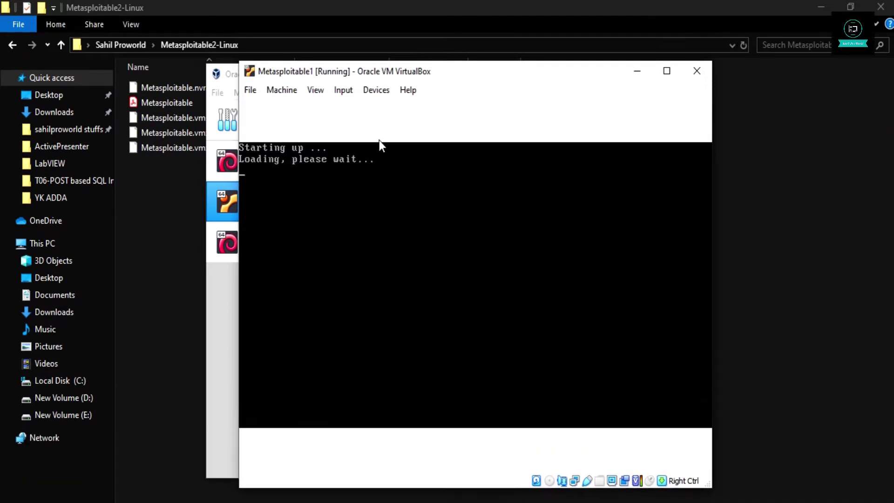
{"action": "left_click_drag", "start_coordinate": [350, 76], "coordinate": [171, 46]}
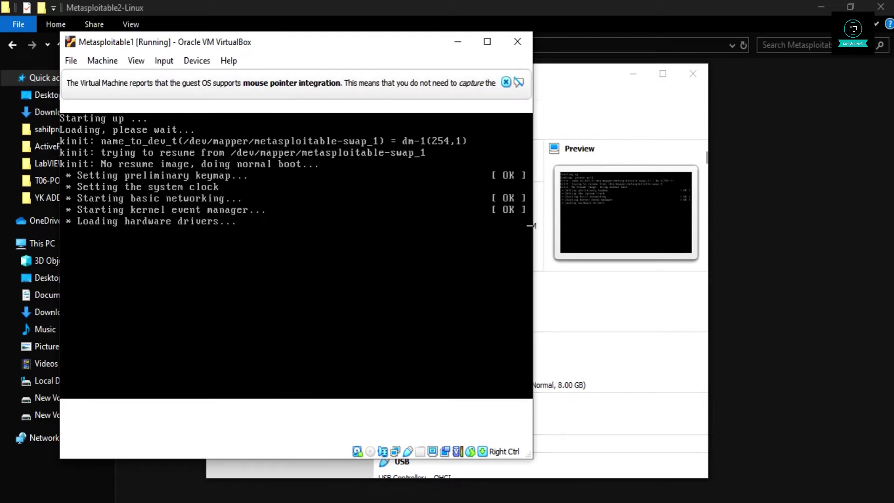
{"action": "left_click", "coordinate": [487, 42]}
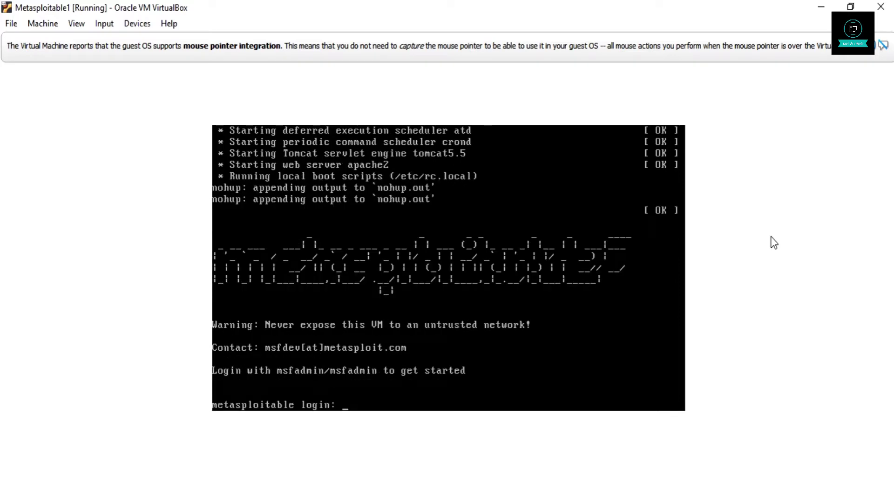
- Log in to the Metasploitable machine with its default admin username and account password
{"action": "type", "text": "msafadmin"}
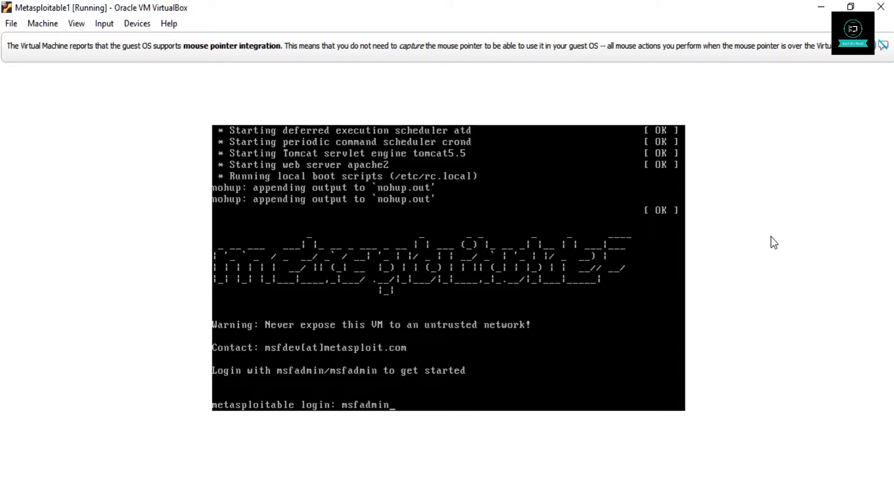
{"action": "key", "text": "Return"}
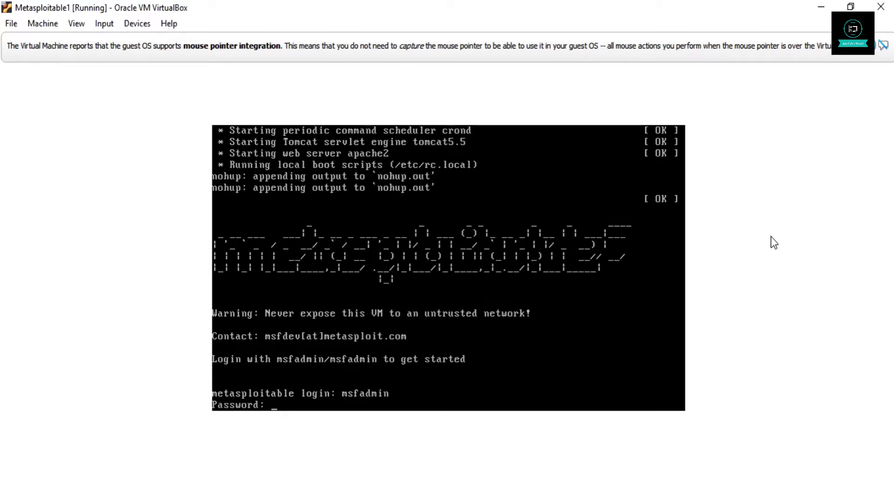
{"action": "key", "text": "Return"}
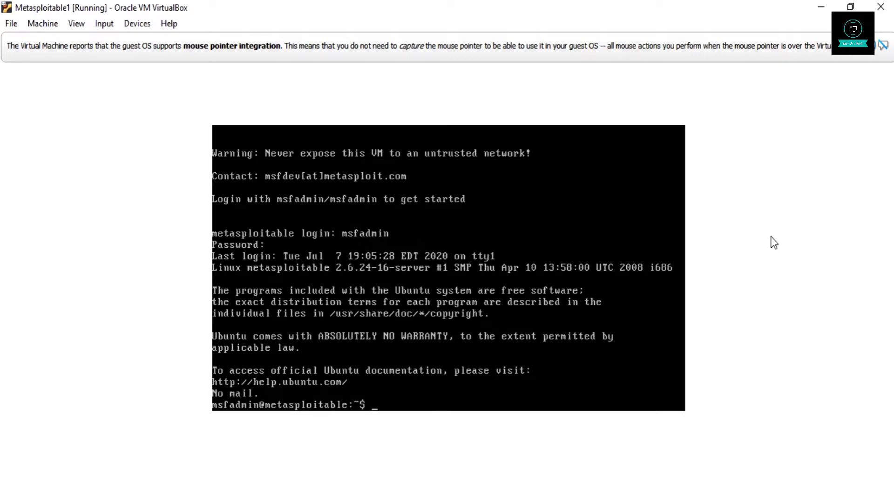
- Run ifconfig in the Metasploitable console to look up the machine's network address
{"action": "type", "text": "ifconfig"}
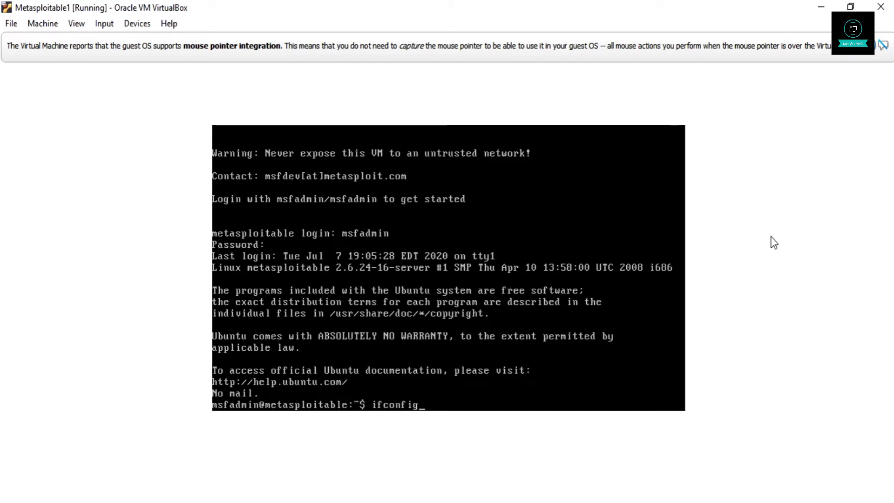
{"action": "key", "text": "Return"}
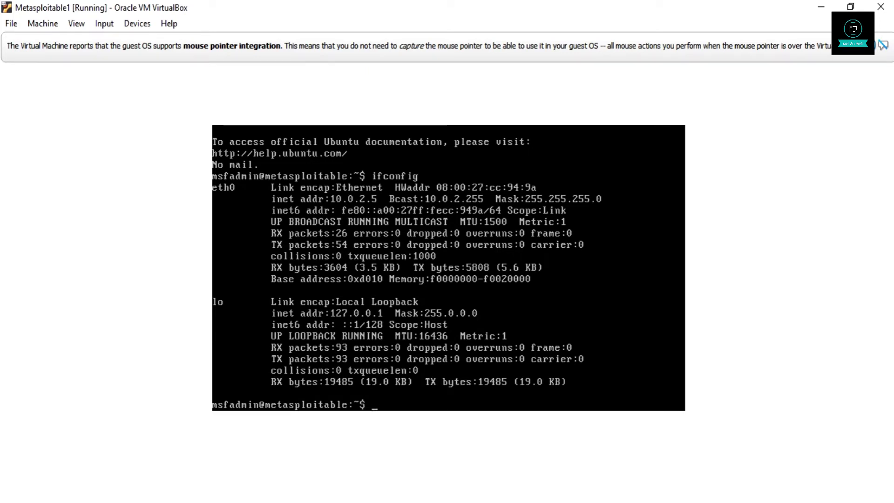
{"action": "key", "text": "Up"}
{"action": "key", "text": "Down"}
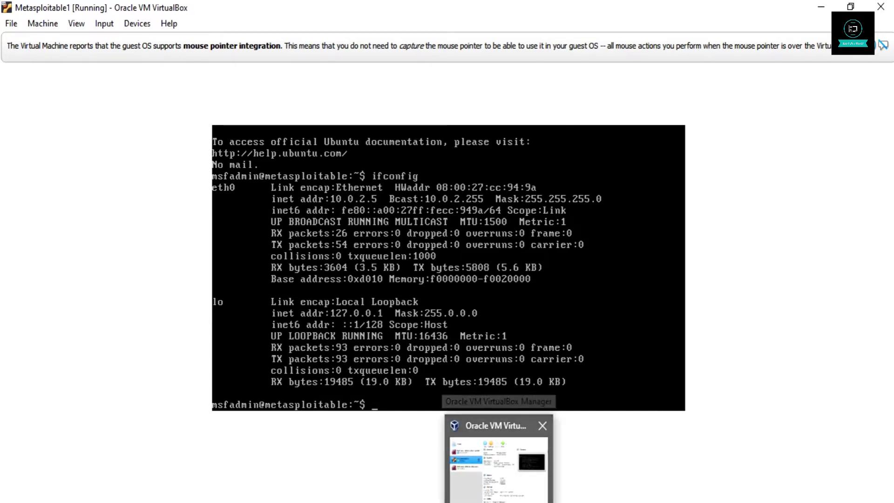
- Switch to the running Kali-Linux-2020.2a virtual machine and log in with the account password
{"action": "mouse_move", "coordinate": [531, 502]}
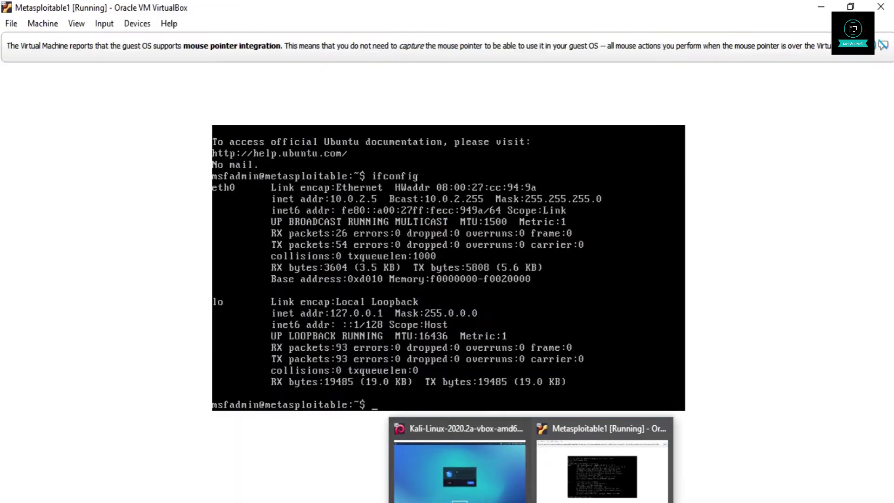
{"action": "left_click", "coordinate": [490, 464]}
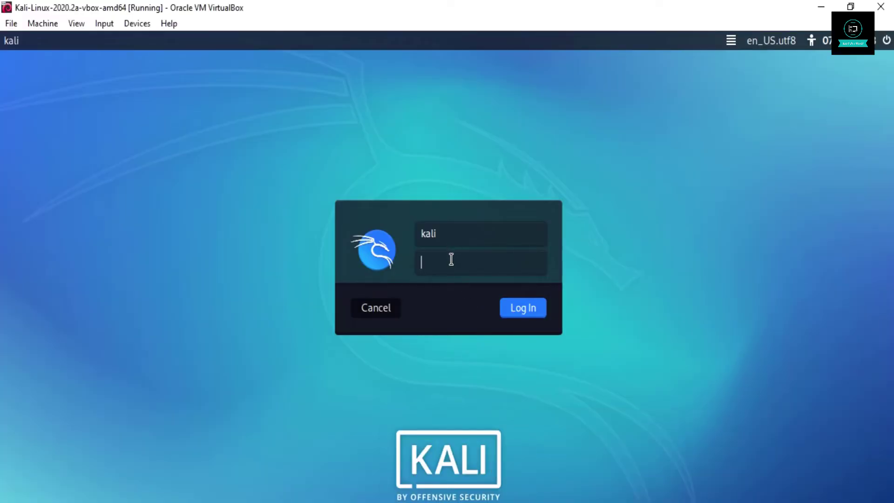
{"action": "type", "text": "kali"}
{"action": "key", "text": "Return"}
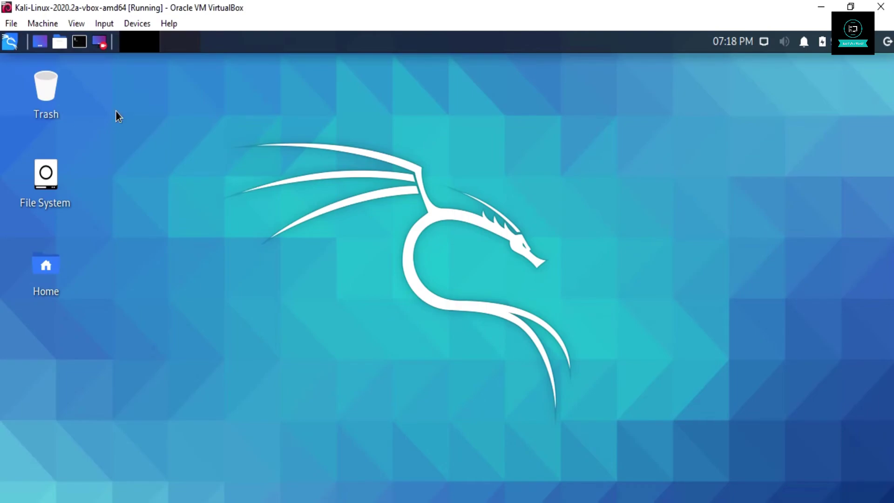
- Find and launch burpsuite in Kali and dismiss its update notice
{"action": "left_click", "coordinate": [11, 42]}
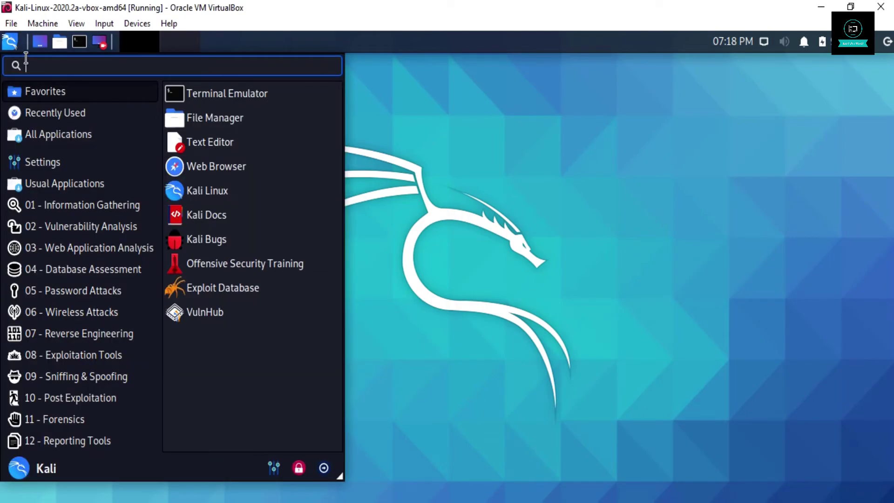
{"action": "type", "text": "burp"}
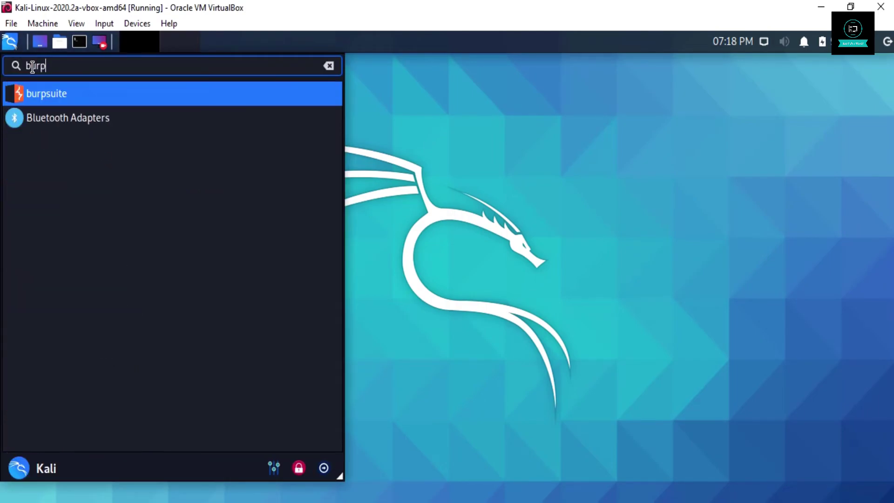
{"action": "key", "text": "Return"}
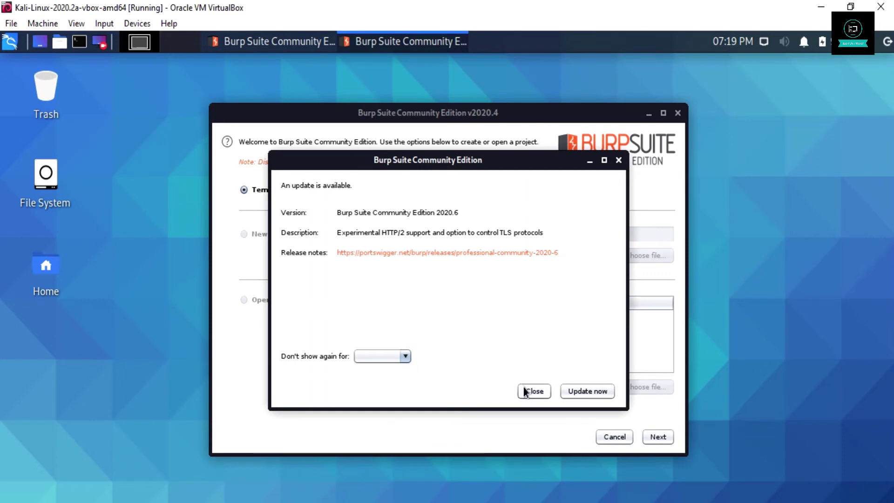
{"action": "left_click", "coordinate": [525, 393]}
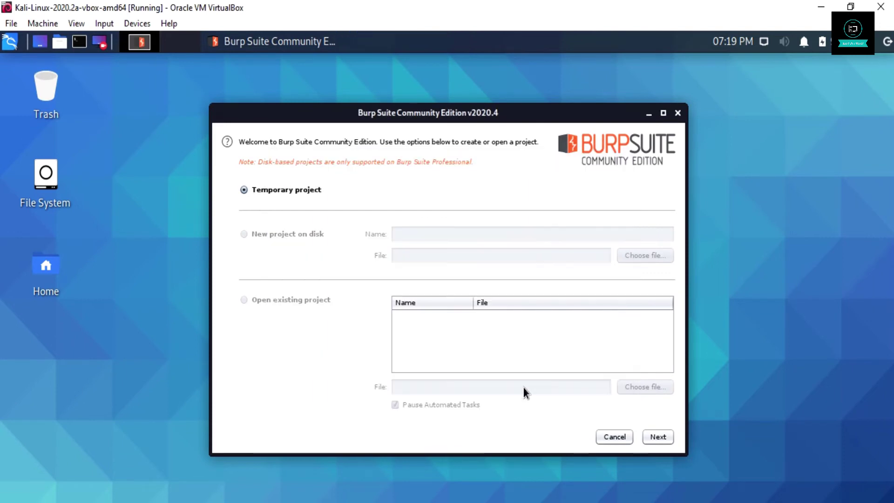
- Start a temporary Burp Suite project and show the proxy's Intercept view
{"action": "left_click", "coordinate": [651, 440]}
{"action": "left_click", "coordinate": [648, 440]}
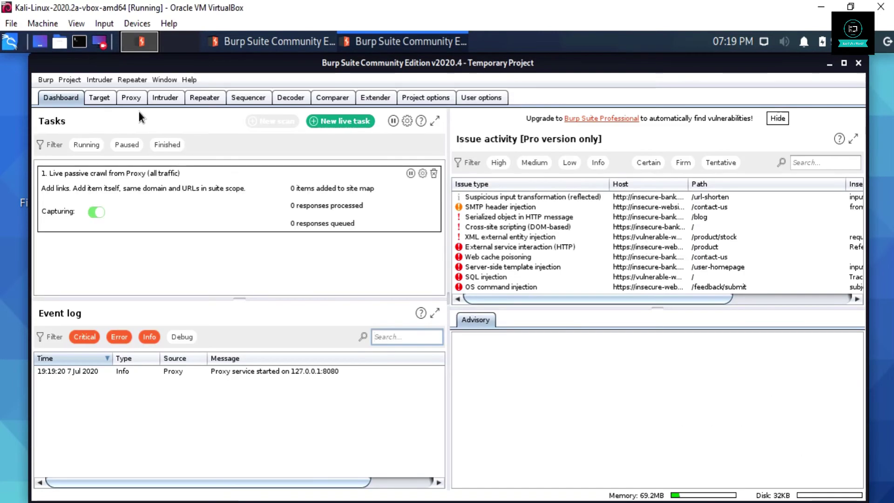
{"action": "left_click", "coordinate": [131, 97]}
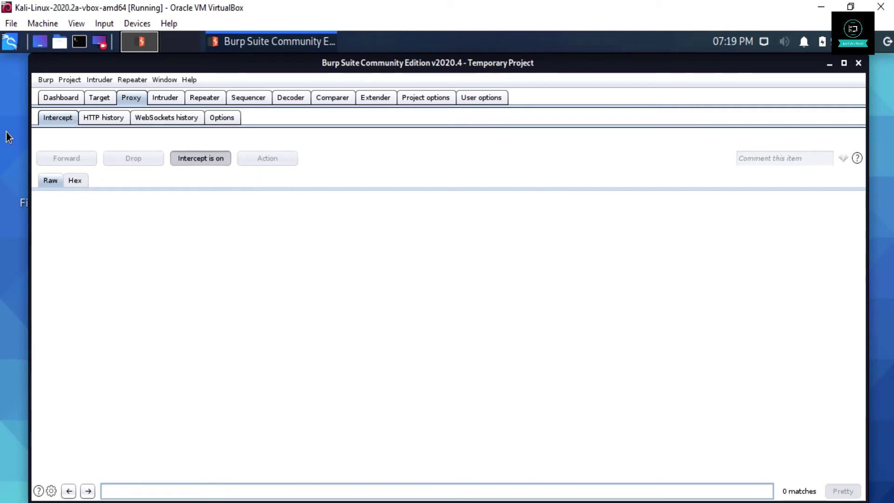
- Launch Firefox ESR in Kali, close its new tab, and bring the Preferences page back to the front
{"action": "left_click", "coordinate": [10, 39]}
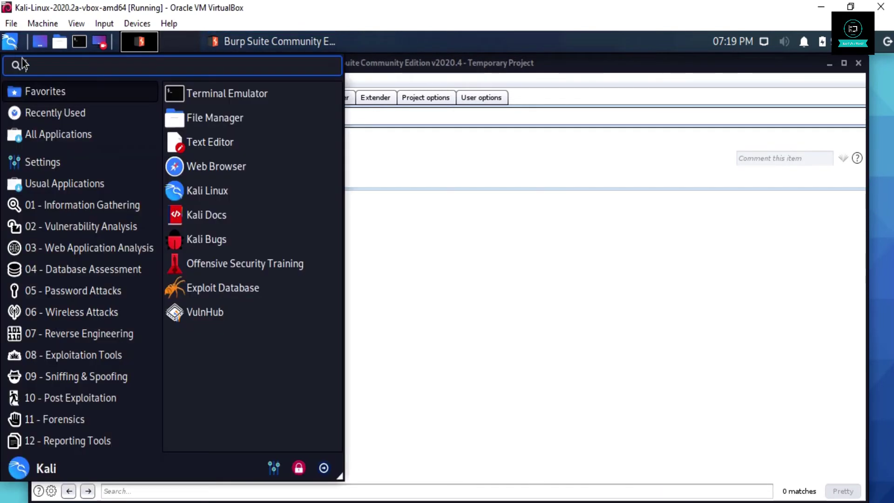
{"action": "type", "text": "file"}
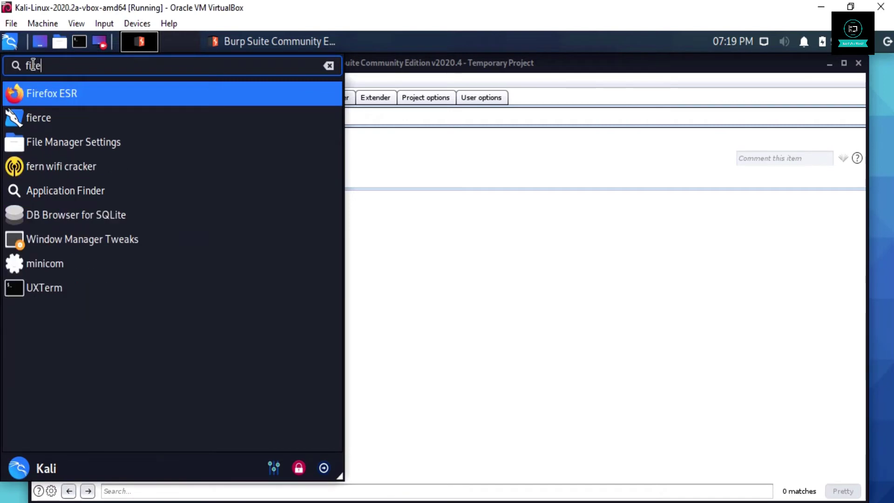
{"action": "key", "text": "Escape"}
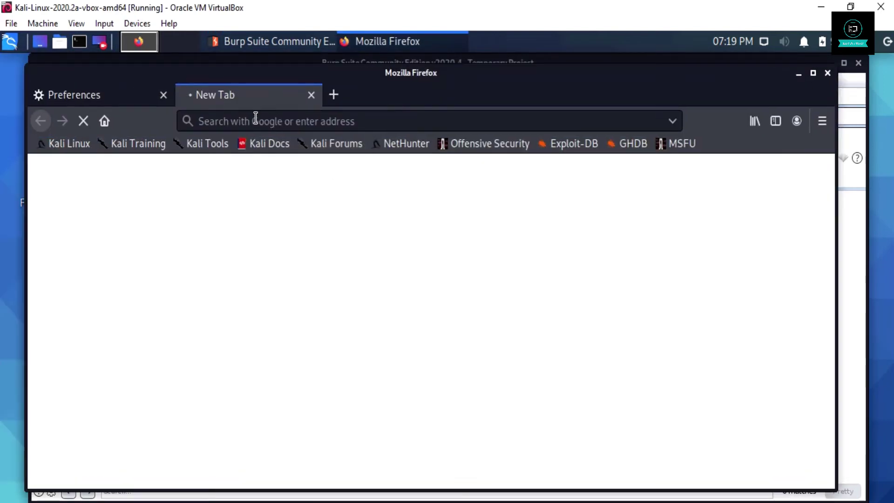
{"action": "left_click", "coordinate": [311, 95]}
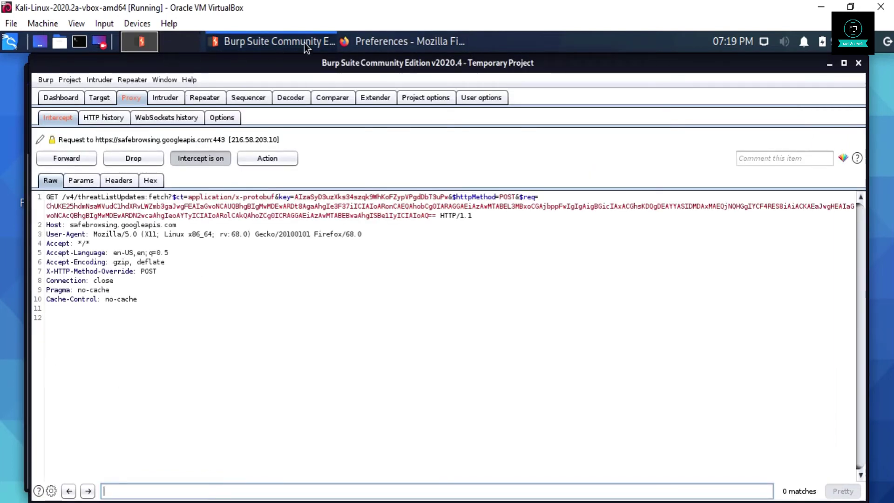
{"action": "left_click", "coordinate": [356, 43]}
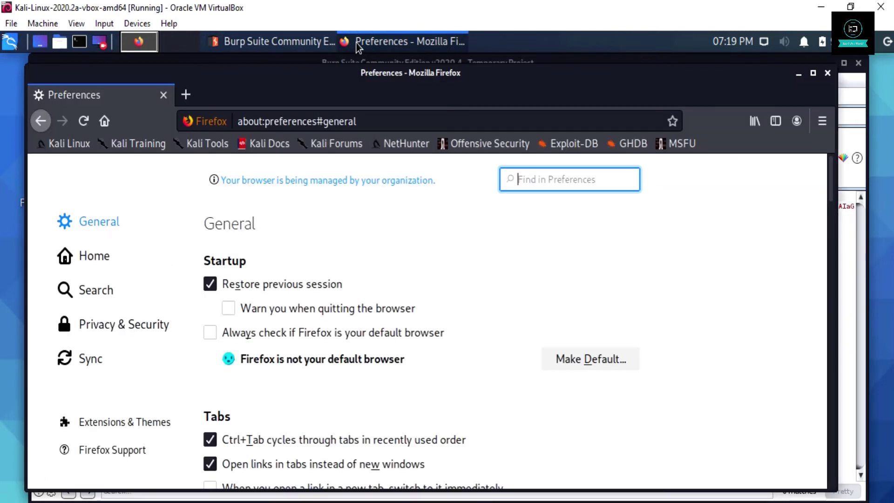
- Enter the address 10.0.2.5 in a new Firefox tab
{"action": "left_click", "coordinate": [186, 95]}
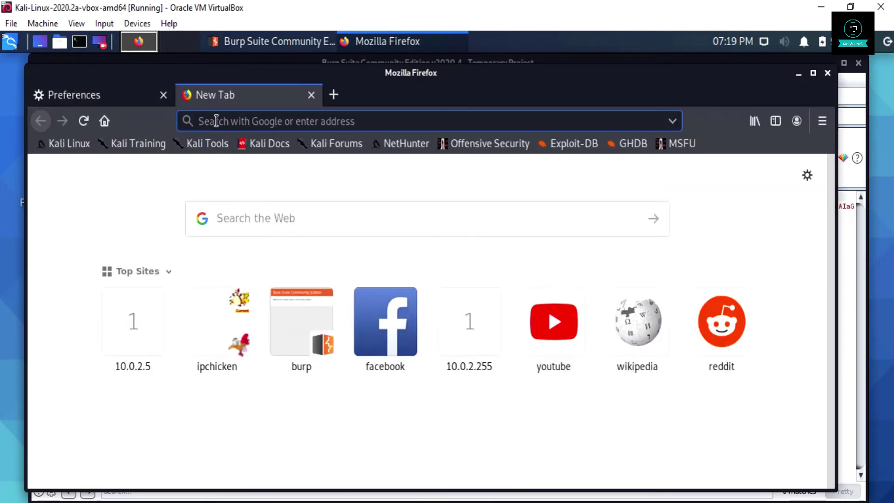
{"action": "type", "text": "10"}
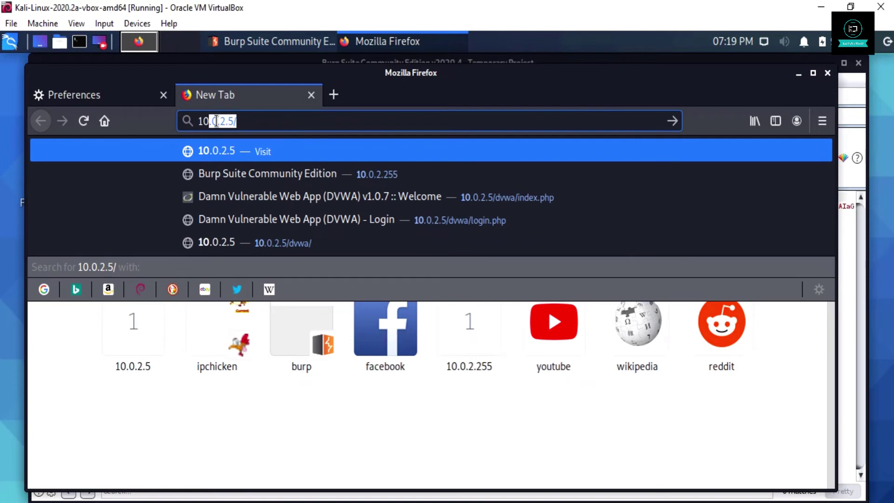
{"action": "type", "text": ".0.2.2"}
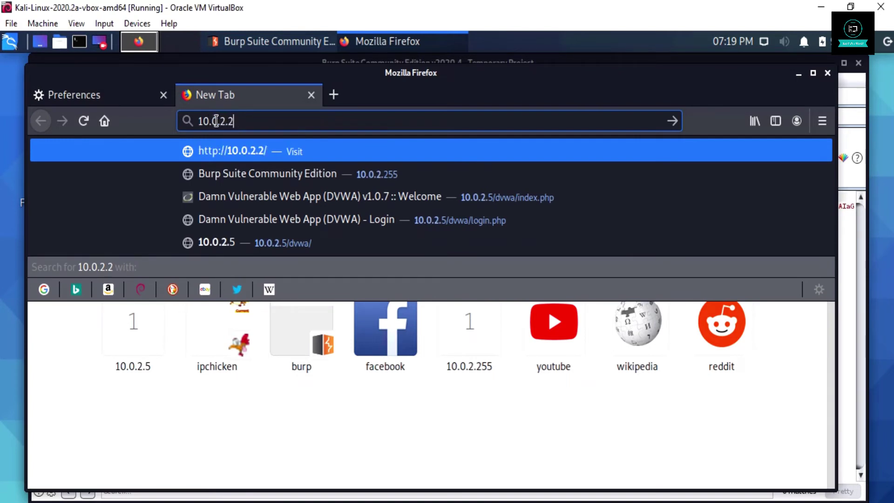
{"action": "key", "text": "BackSpace"}
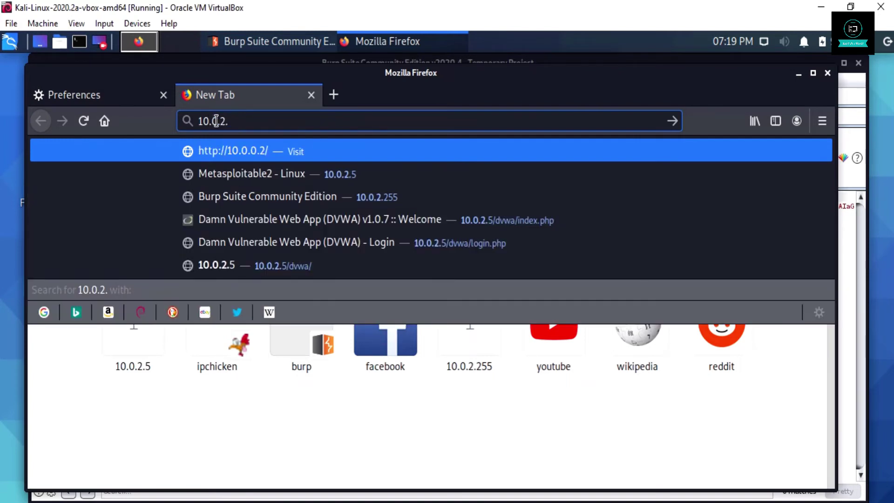
{"action": "type", "text": "5"}
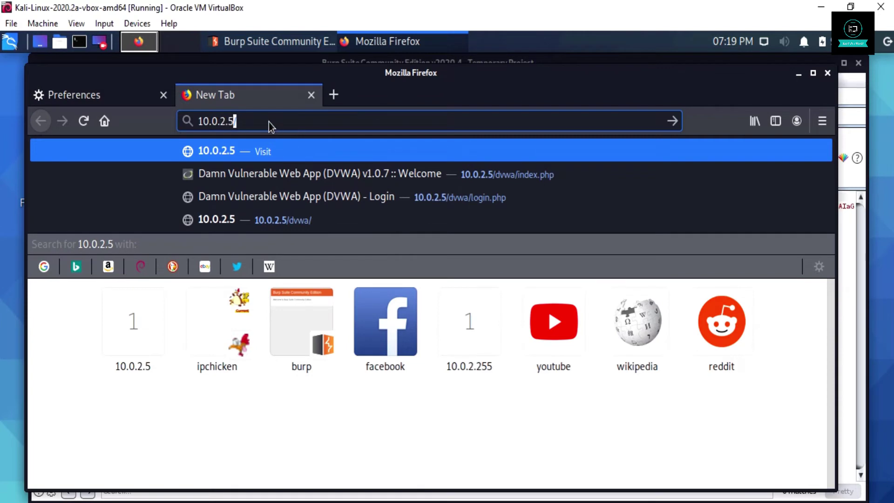
{"action": "key", "text": "Escape"}
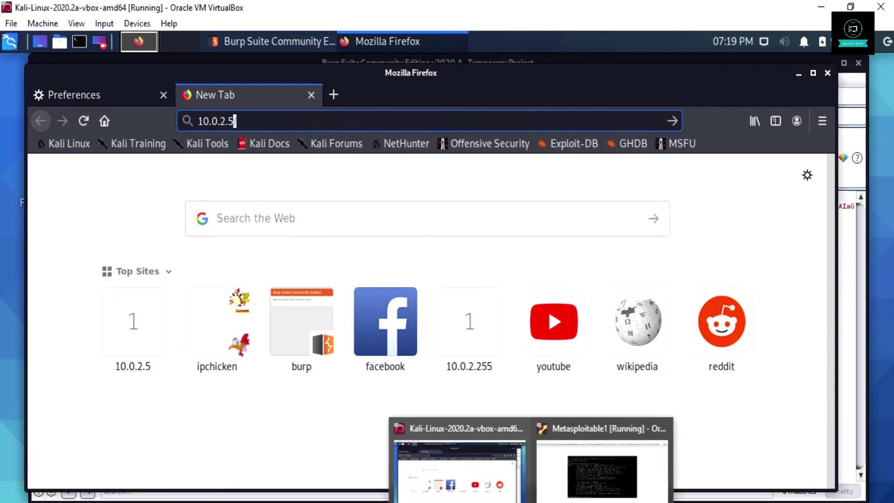
- Check the IP address in the Metasploitable1 console and load 10.0.2.5/ in Kali's Firefox
{"action": "left_click", "coordinate": [575, 484]}
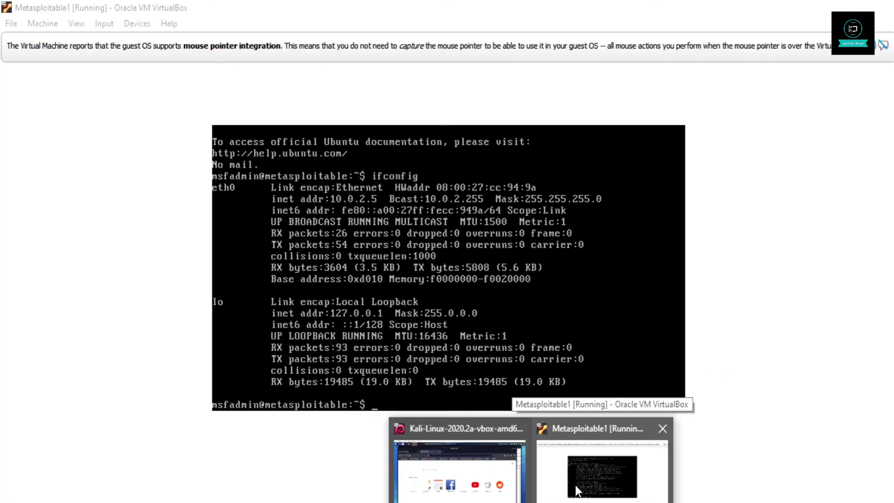
{"action": "left_click", "coordinate": [489, 491]}
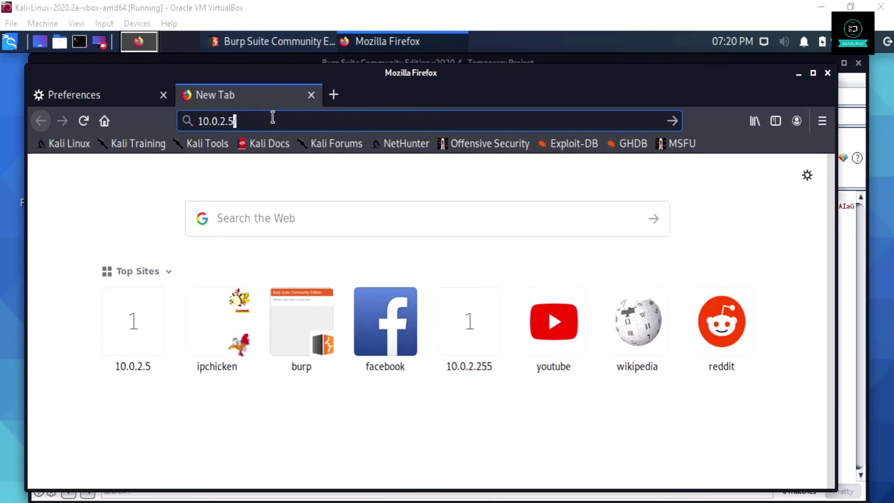
{"action": "left_click", "coordinate": [247, 122]}
{"action": "type", "text": "/"}
{"action": "key", "text": "Return"}
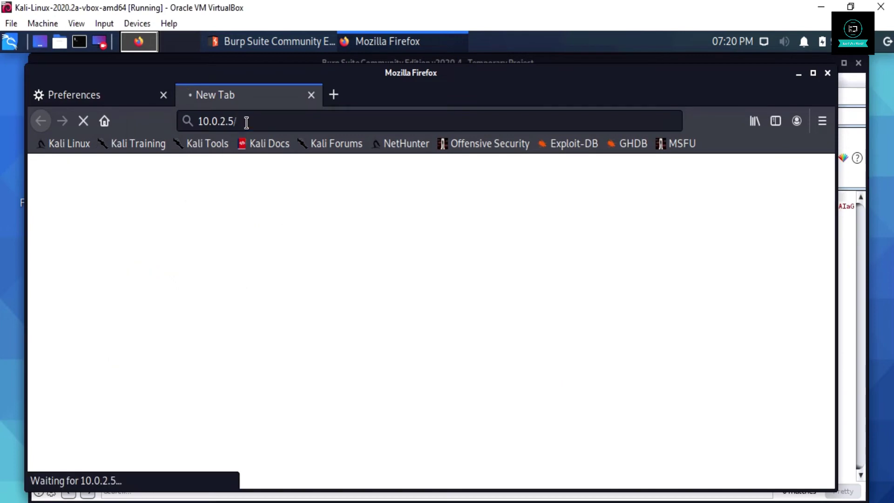
- Move the Firefox window aside, forward the intercepted requests in Burp Suite, and return to Firefox
{"action": "left_click_drag", "start_coordinate": [150, 77], "coordinate": [287, 121]}
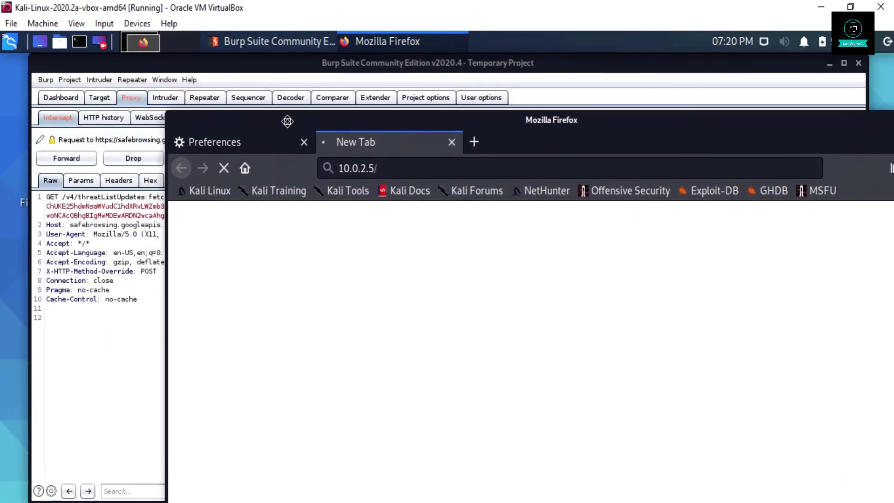
{"action": "left_click", "coordinate": [76, 155]}
{"action": "left_click", "coordinate": [56, 151]}
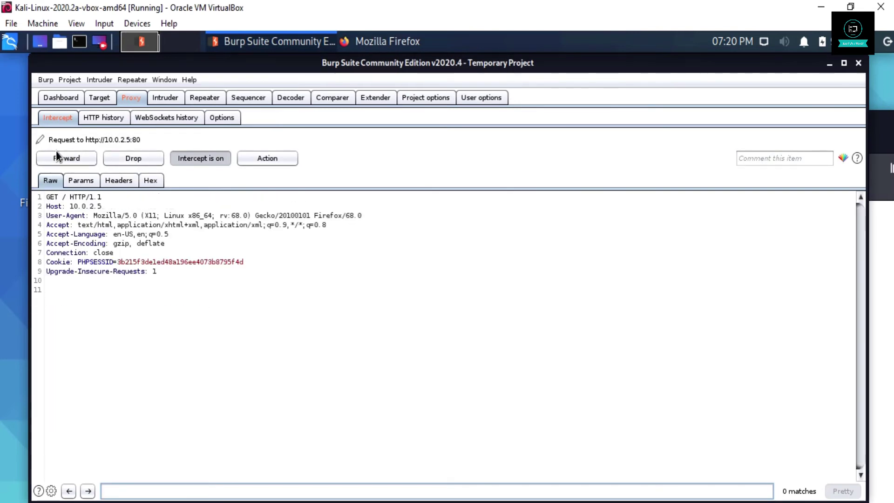
{"action": "left_click", "coordinate": [56, 152]}
{"action": "left_click", "coordinate": [872, 204]}
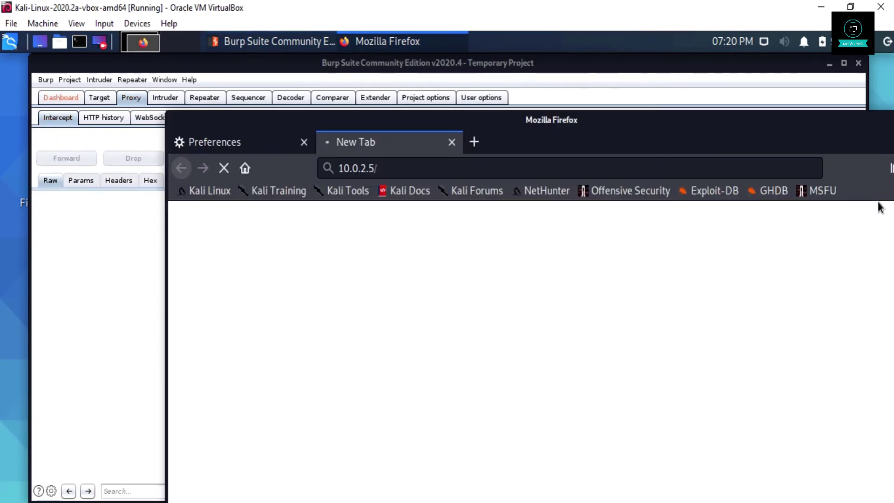
- Bring the Firefox window back into view and read the error text on the 10.0.2.5 page
{"action": "left_click_drag", "start_coordinate": [610, 127], "coordinate": [551, 91]}
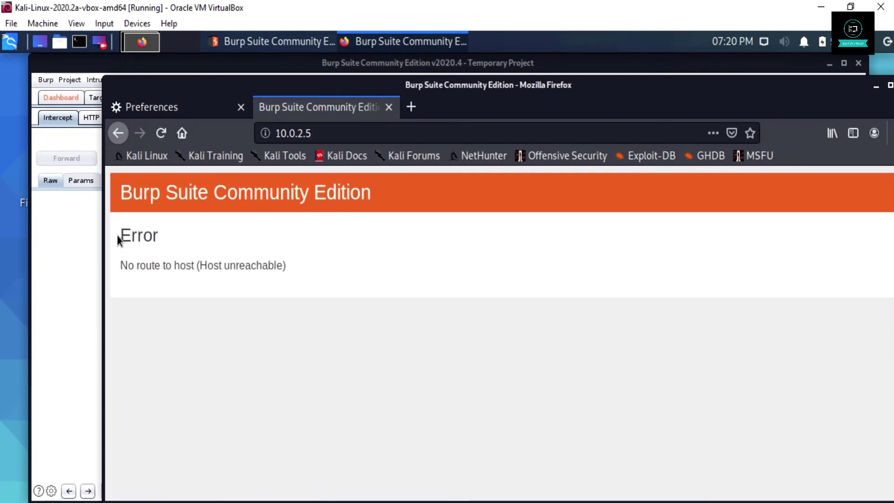
{"action": "left_click_drag", "start_coordinate": [118, 236], "coordinate": [174, 241]}
{"action": "left_click", "coordinate": [321, 320]}
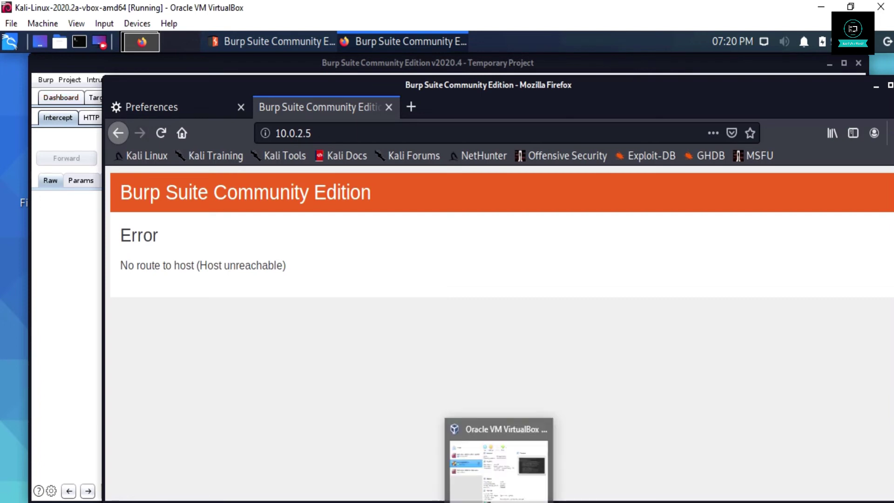
- In VirtualBox Manager, attach network Adapter 1 of the Kali-Linux-2020.2a-vbox-amd64 machine to NAT Network and return to Kali
{"action": "mouse_move", "coordinate": [500, 501]}
{"action": "left_click", "coordinate": [484, 466]}
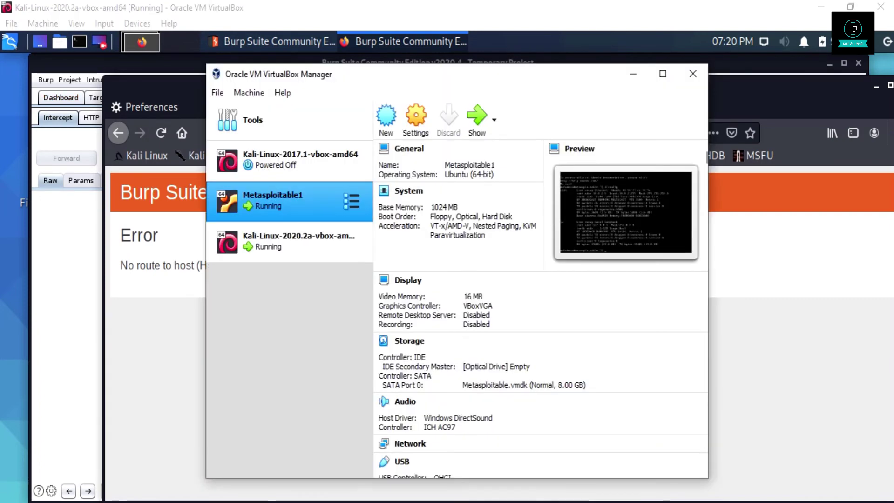
{"action": "left_click", "coordinate": [322, 245]}
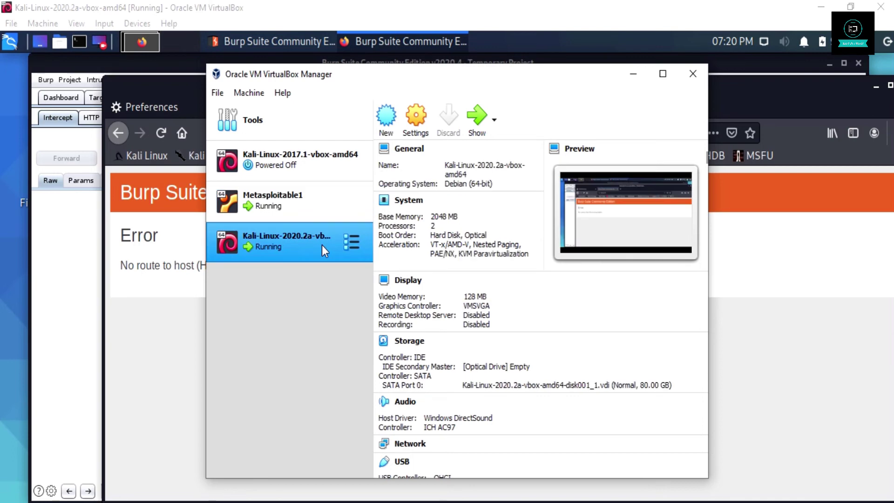
{"action": "left_click", "coordinate": [415, 124]}
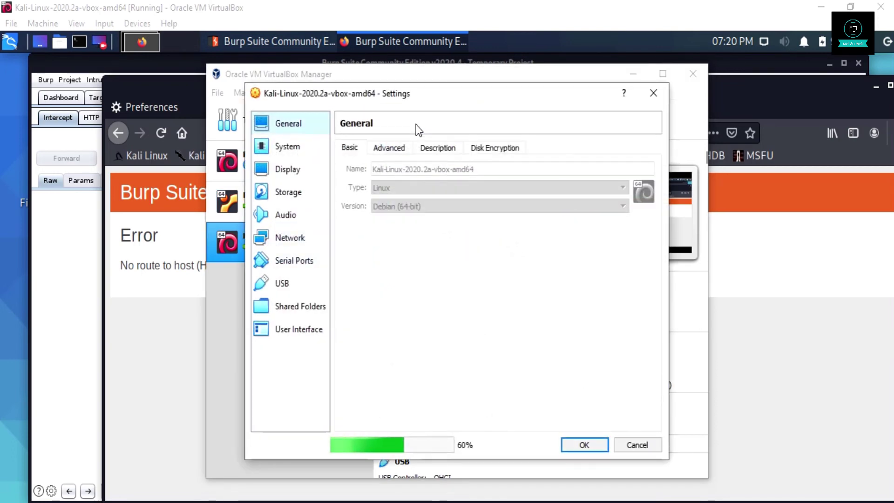
{"action": "left_click", "coordinate": [302, 236]}
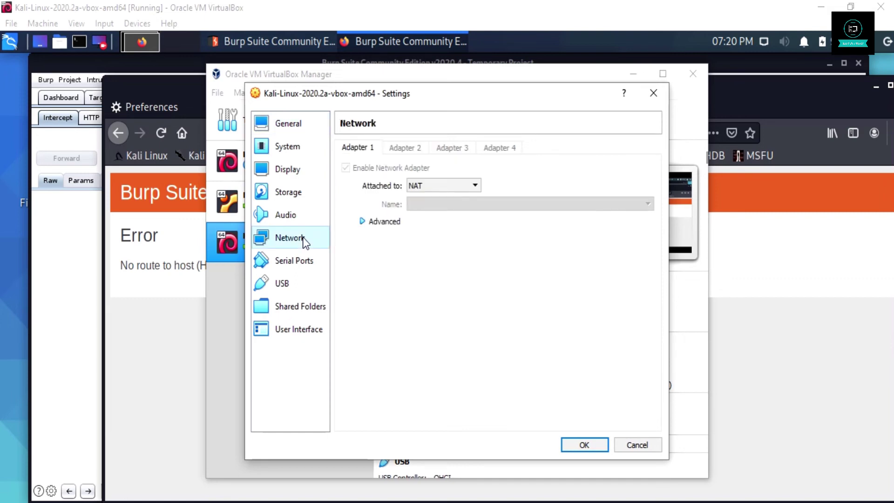
{"action": "left_click", "coordinate": [428, 185]}
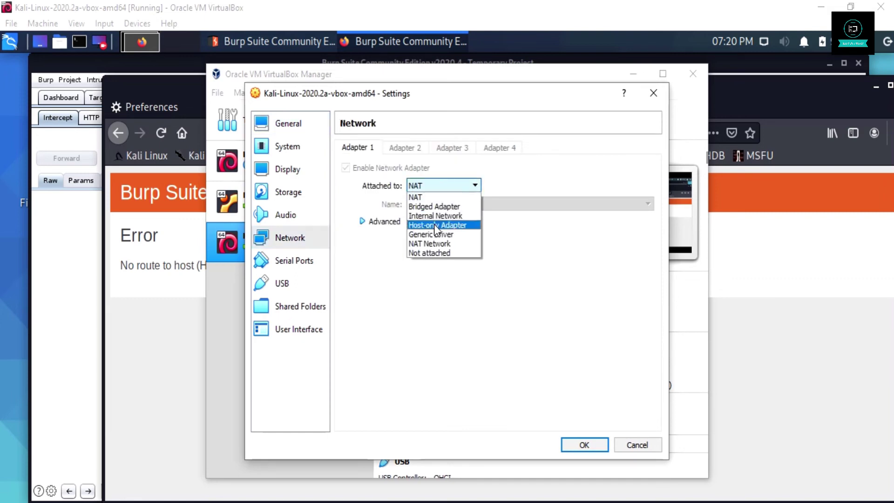
{"action": "left_click", "coordinate": [435, 243]}
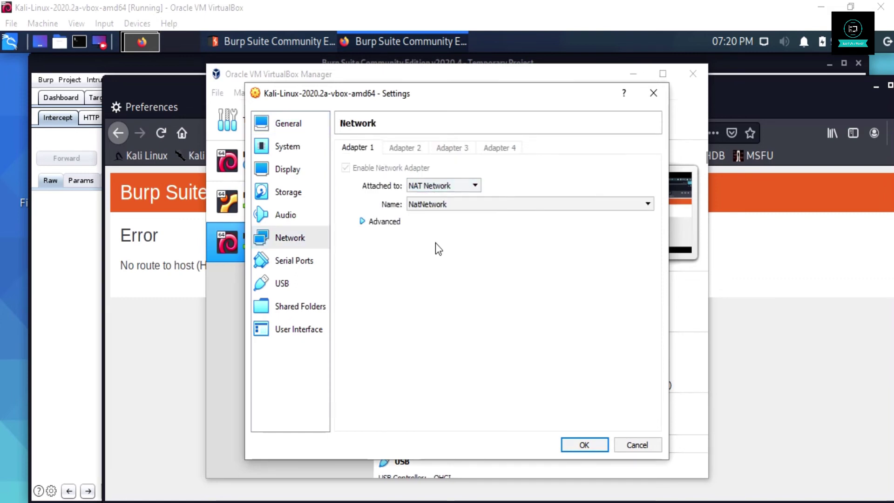
{"action": "key", "text": "Return"}
{"action": "left_click", "coordinate": [173, 345]}
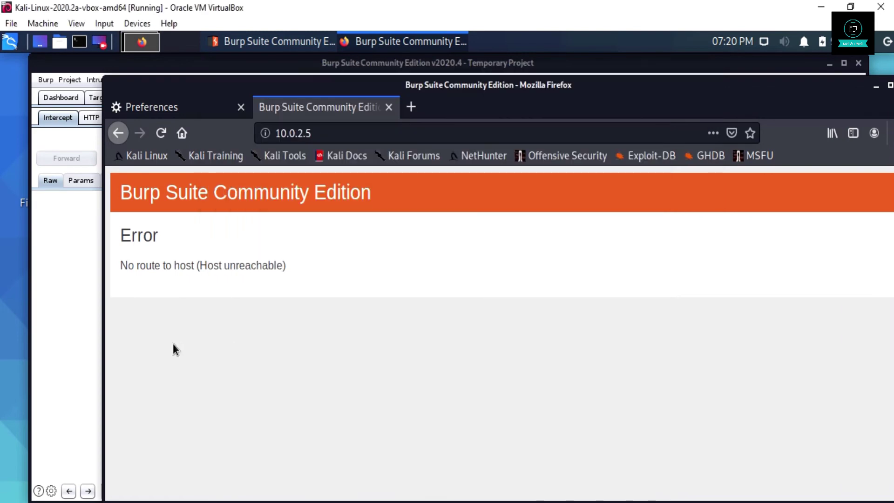
- Load 10.0.2.5 again in Firefox, forward the intercepted request in Burp Suite, and return to Firefox
{"action": "left_click", "coordinate": [319, 134]}
{"action": "key", "text": "Return"}
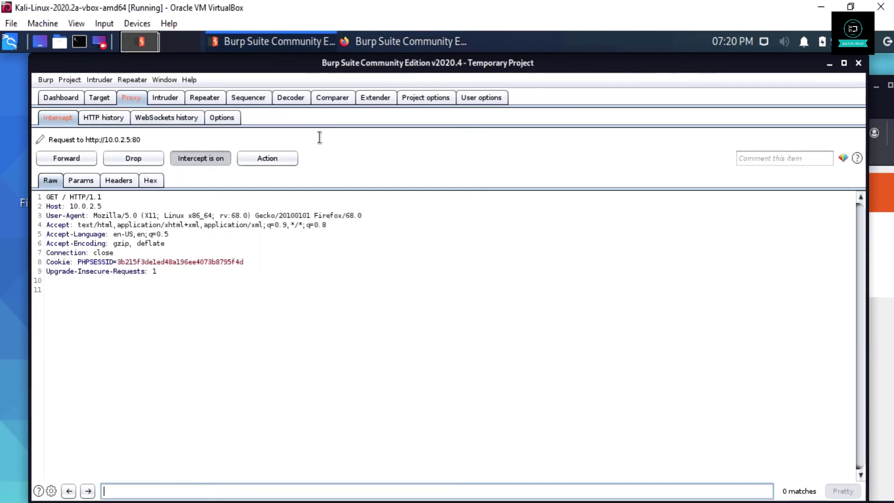
{"action": "left_click", "coordinate": [67, 158]}
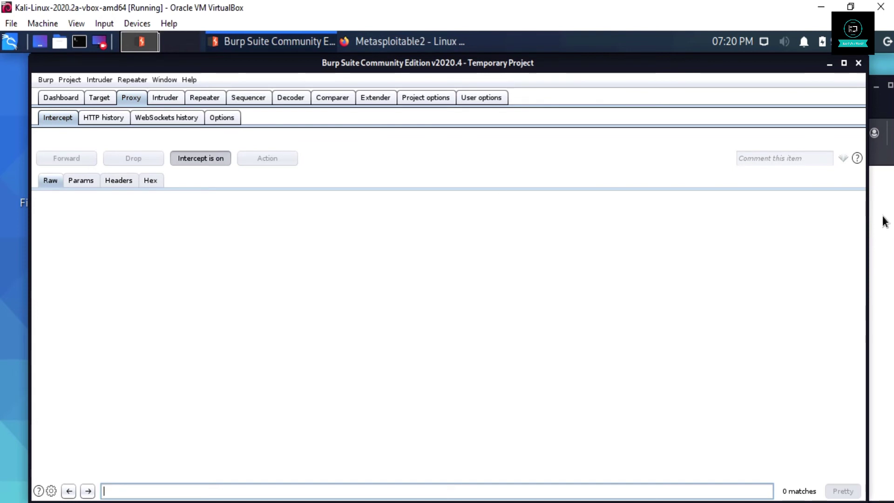
{"action": "left_click", "coordinate": [891, 217]}
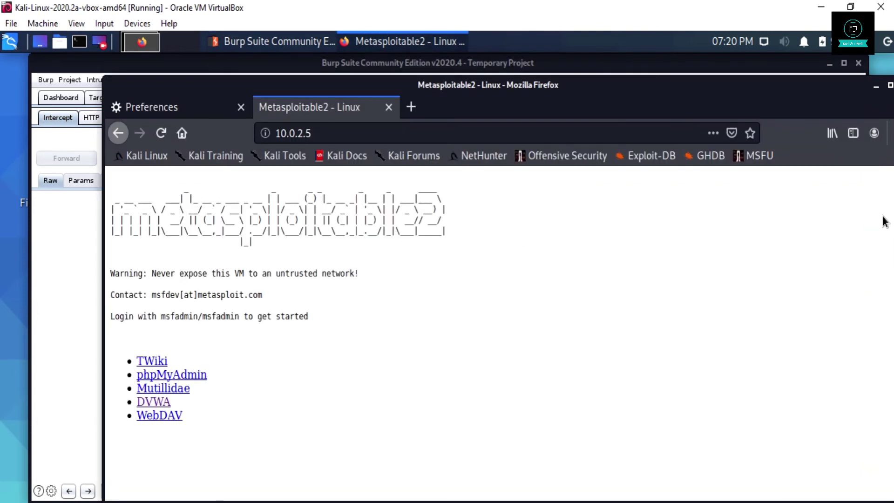
- Turn off request interception in Burp Suite's proxy and return to the Metasploitable2 page in Firefox
{"action": "left_click", "coordinate": [94, 231]}
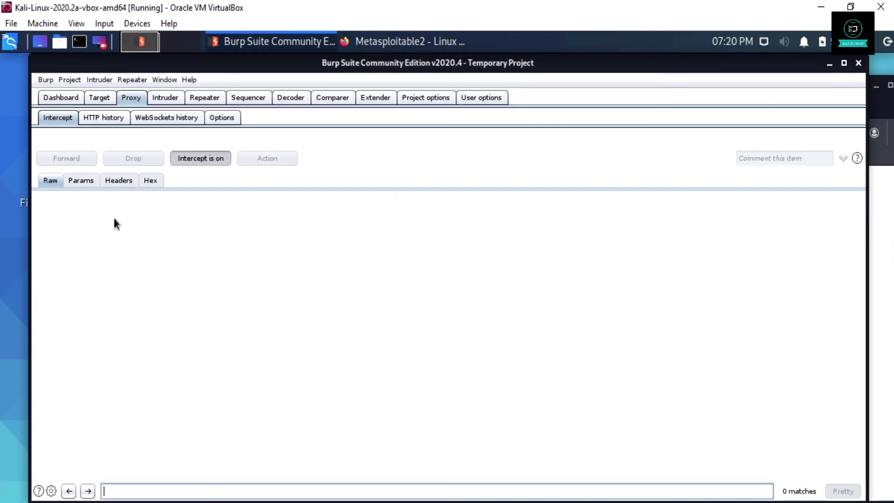
{"action": "left_click", "coordinate": [191, 159]}
{"action": "left_click", "coordinate": [882, 264]}
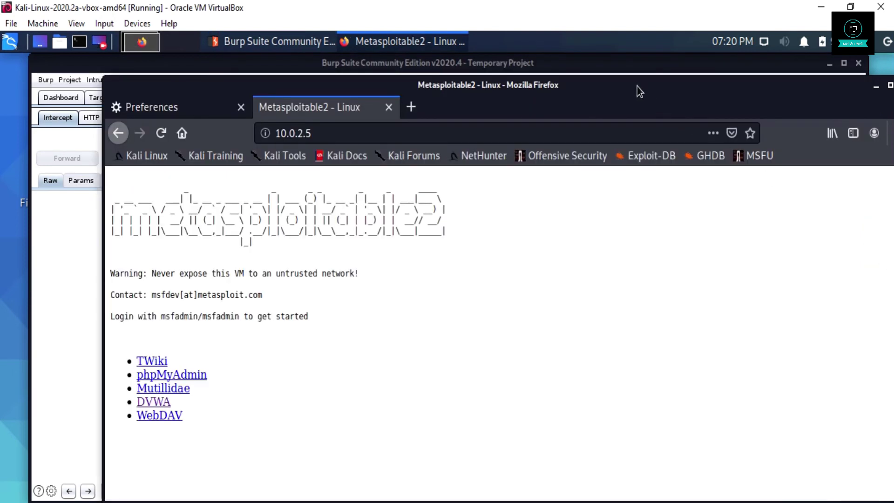
- Reposition the Firefox window so it fits on the Kali desktop and open DVWA from the Metasploitable2 page
{"action": "left_click_drag", "start_coordinate": [638, 89], "coordinate": [585, 37]}
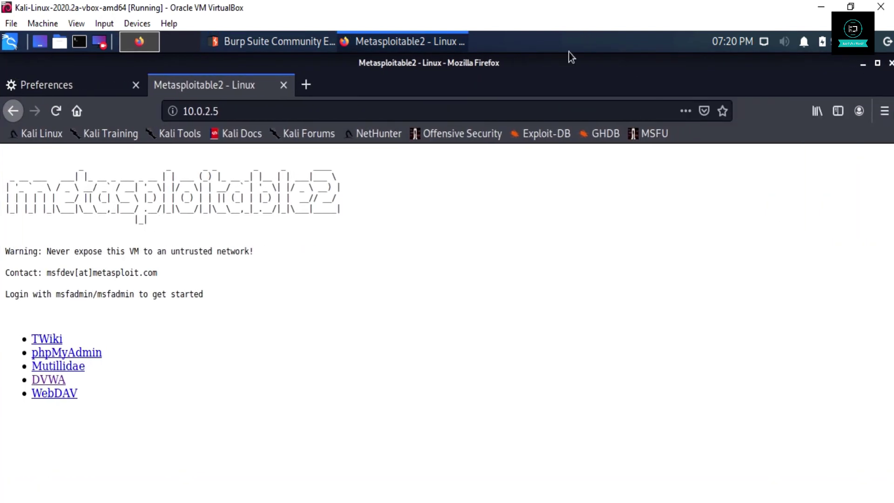
{"action": "left_click_drag", "start_coordinate": [549, 70], "coordinate": [556, 64]}
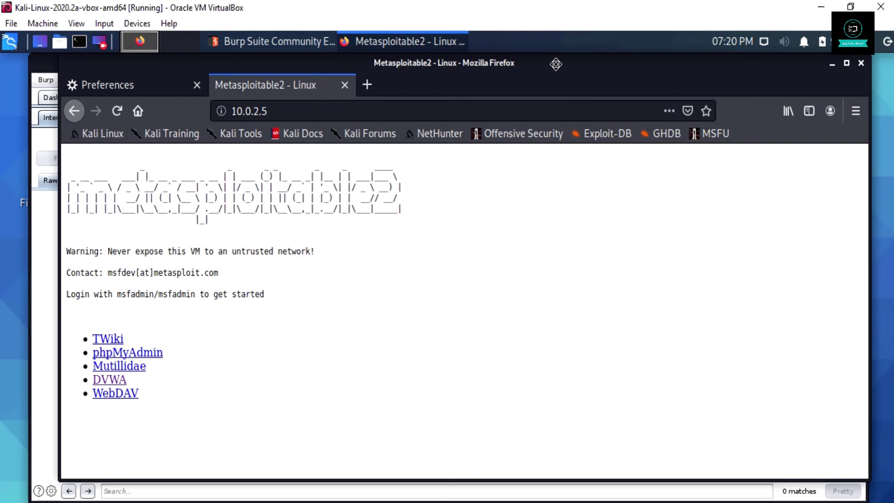
{"action": "left_click", "coordinate": [112, 380]}
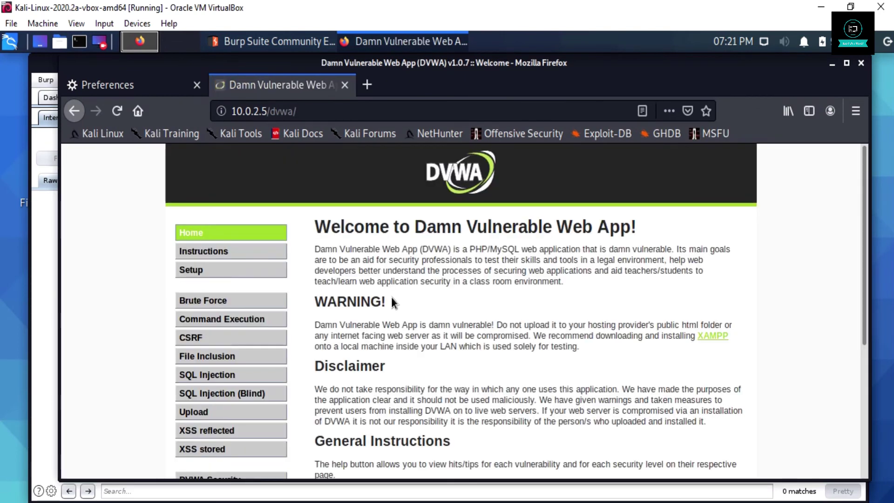
- Log out of DVWA, log back in as admin with the account password, and decline saving the login in Firefox
{"action": "scroll", "coordinate": [391, 297], "scroll_direction": "down", "scroll_amount": 5}
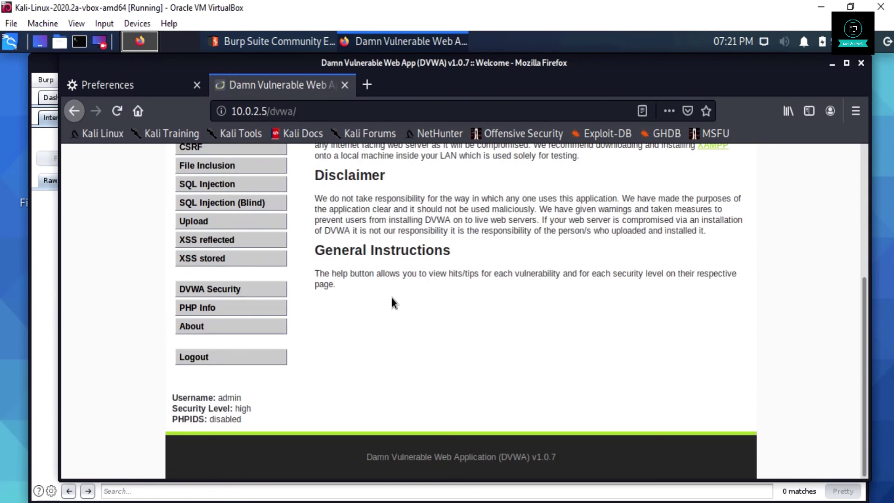
{"action": "left_click", "coordinate": [192, 362]}
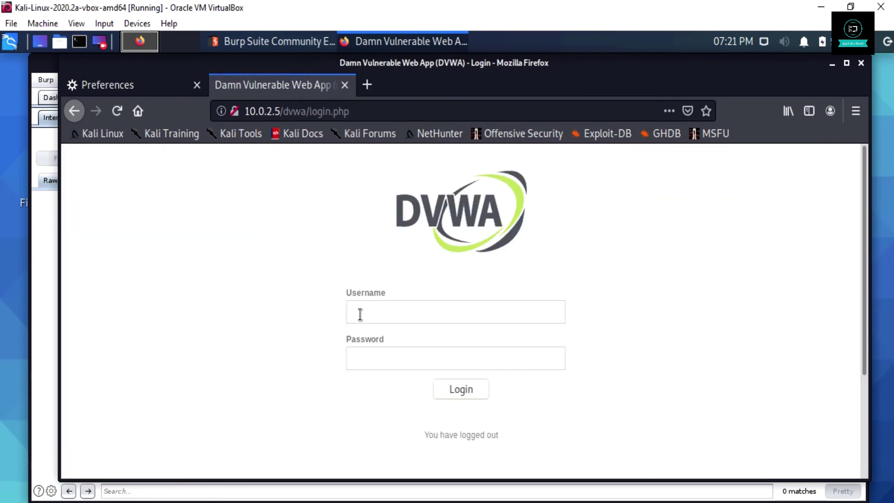
{"action": "type", "text": "ad"}
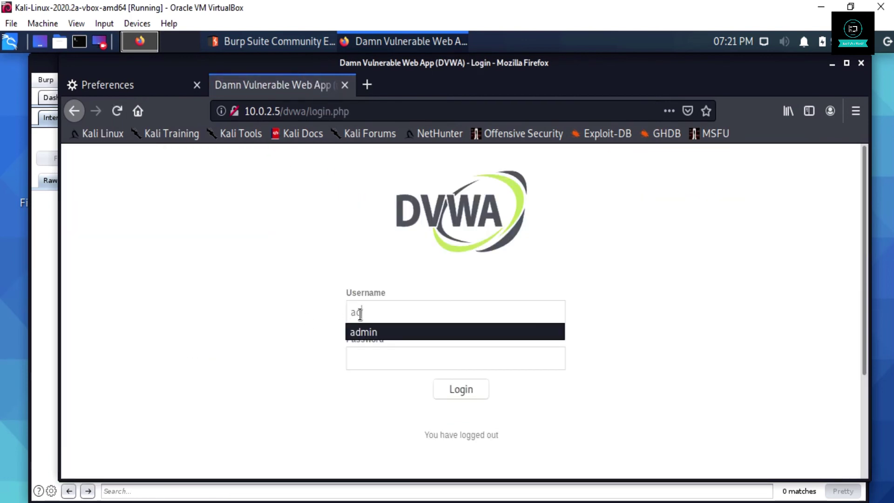
{"action": "type", "text": "min"}
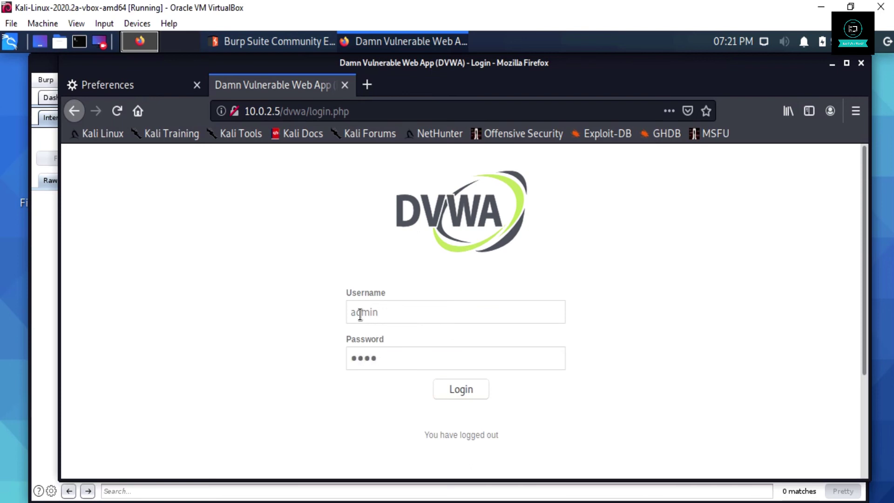
{"action": "type", "text": "ord"}
{"action": "key", "text": "Return"}
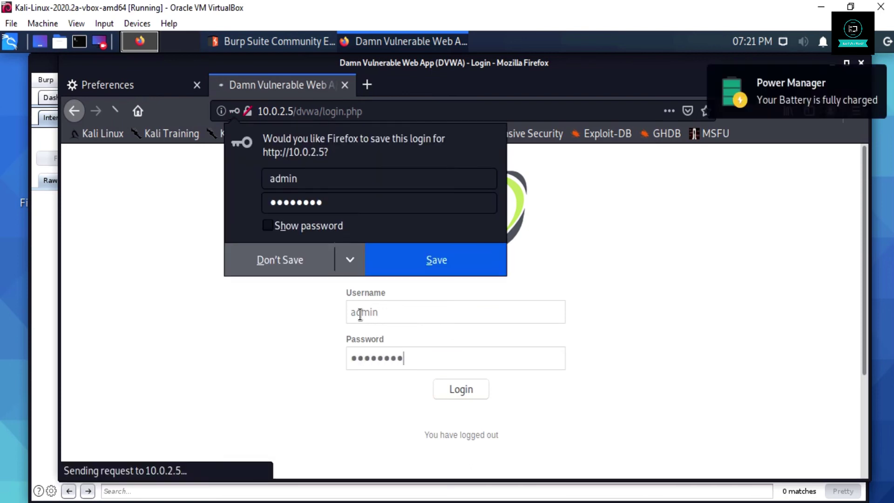
{"action": "left_click", "coordinate": [297, 269]}
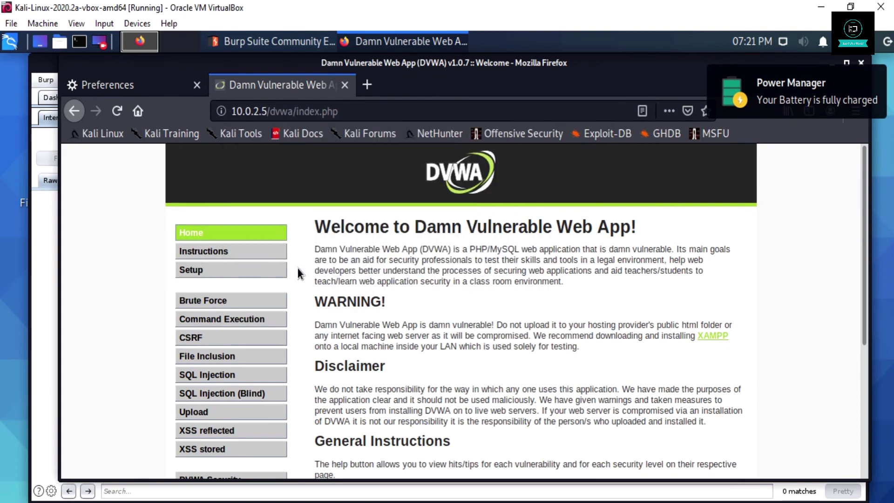
- Look over the DVWA welcome page, including its introduction, warning and disclaimer text and the login status
{"action": "scroll", "coordinate": [328, 378], "scroll_direction": "down", "scroll_amount": 5}
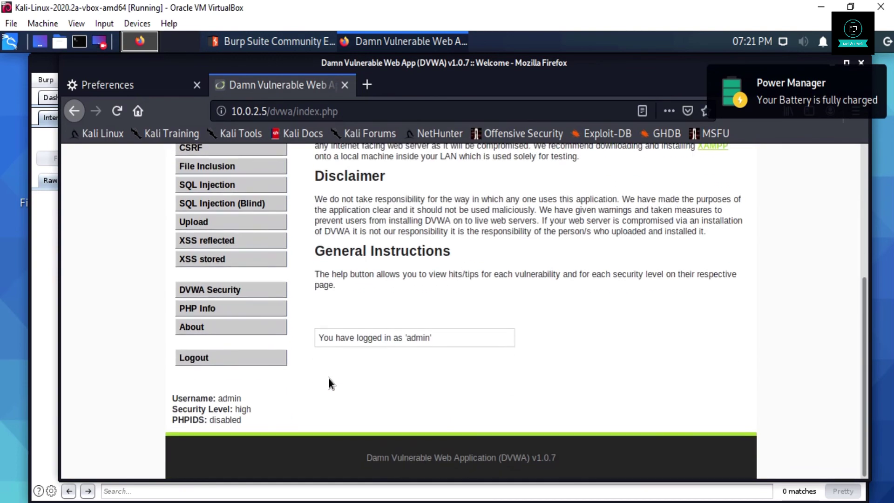
{"action": "scroll", "coordinate": [328, 378], "scroll_direction": "up", "scroll_amount": 5}
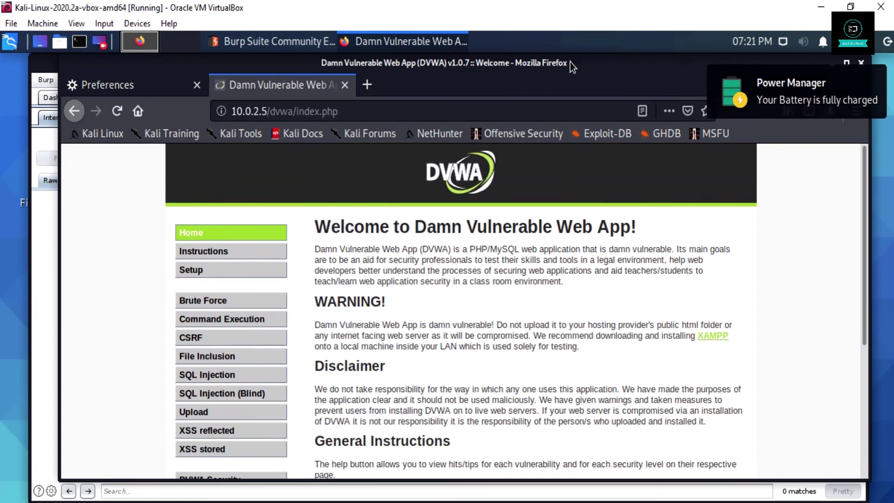
{"action": "mouse_move", "coordinate": [574, 64]}
{"action": "left_mouse_down"}
{"action": "mouse_move", "coordinate": [570, 40]}
{"action": "mouse_move", "coordinate": [567, 50]}
{"action": "mouse_move", "coordinate": [580, 51]}
{"action": "left_mouse_up"}
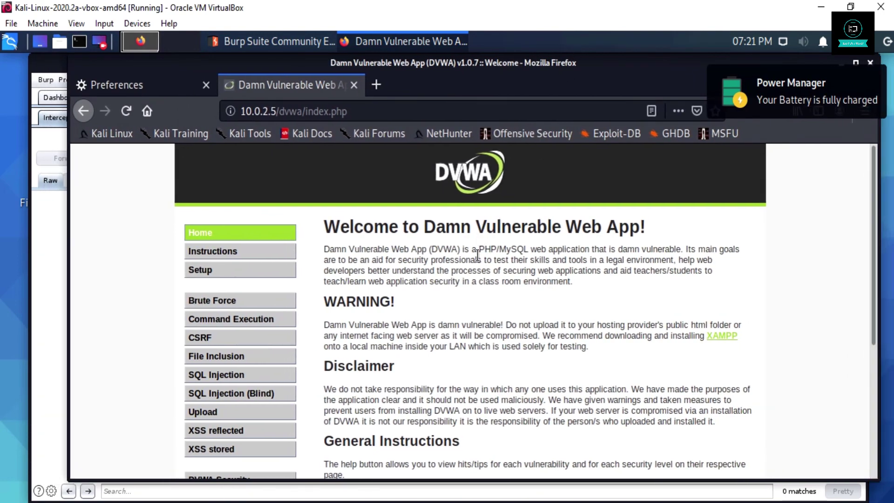
{"action": "scroll", "coordinate": [478, 255], "scroll_direction": "down", "scroll_amount": 6}
{"action": "scroll", "coordinate": [479, 264], "scroll_direction": "up", "scroll_amount": 6}
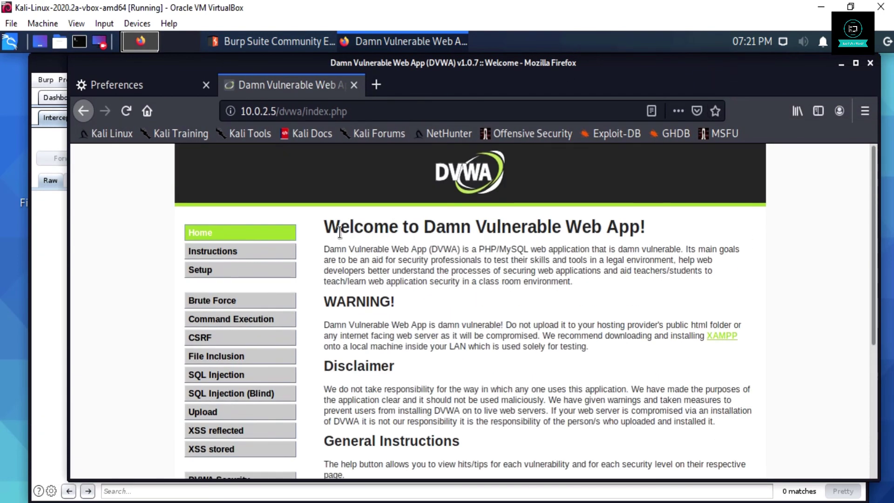
{"action": "left_click_drag", "start_coordinate": [328, 226], "coordinate": [604, 379]}
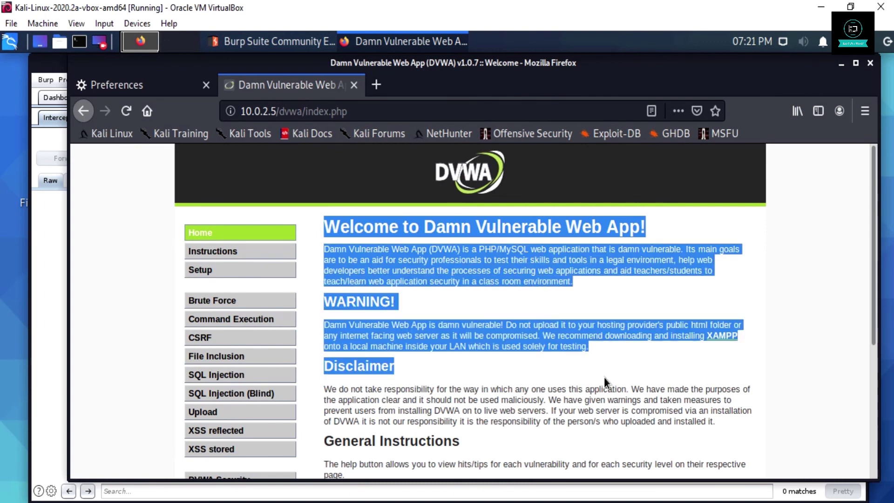
{"action": "left_click", "coordinate": [605, 377]}
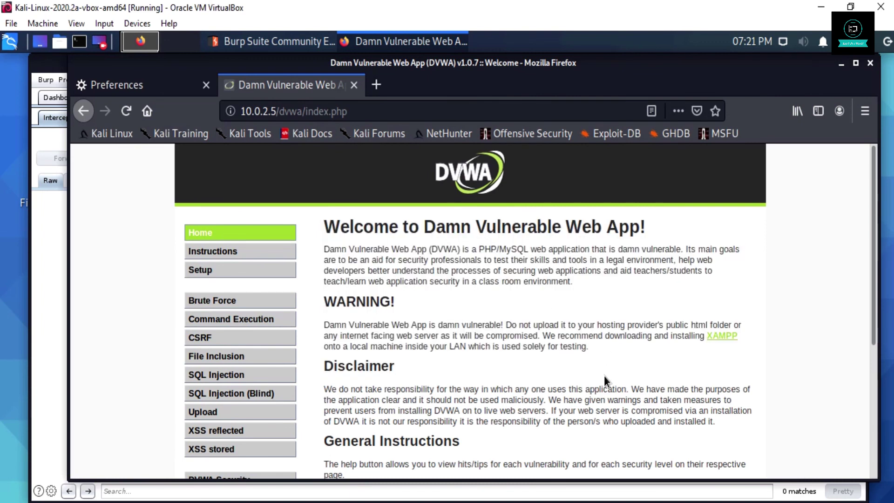